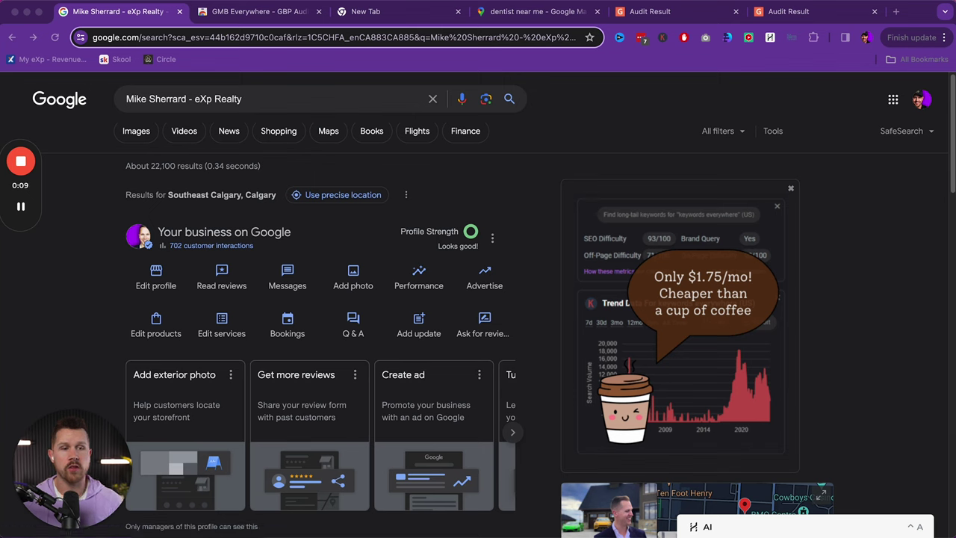
- Search Google for "google business profile" and open the Get Listed on Google result
left_click(790, 190)
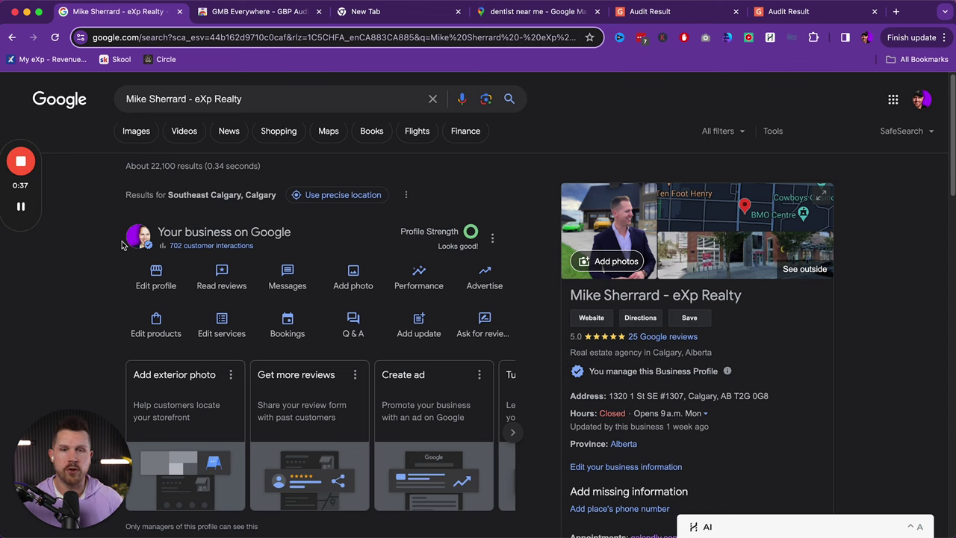
left_click(368, 16)
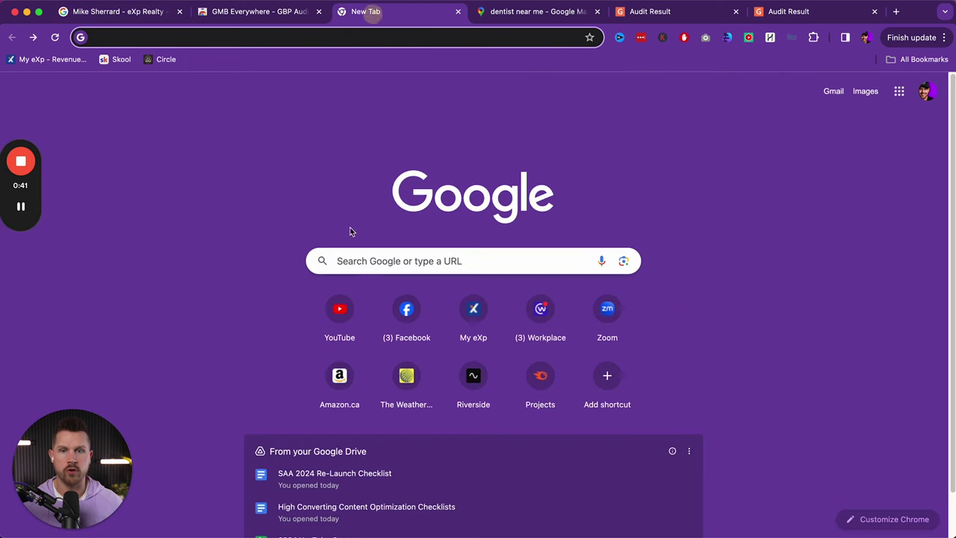
left_click(379, 261)
left_click(392, 289)
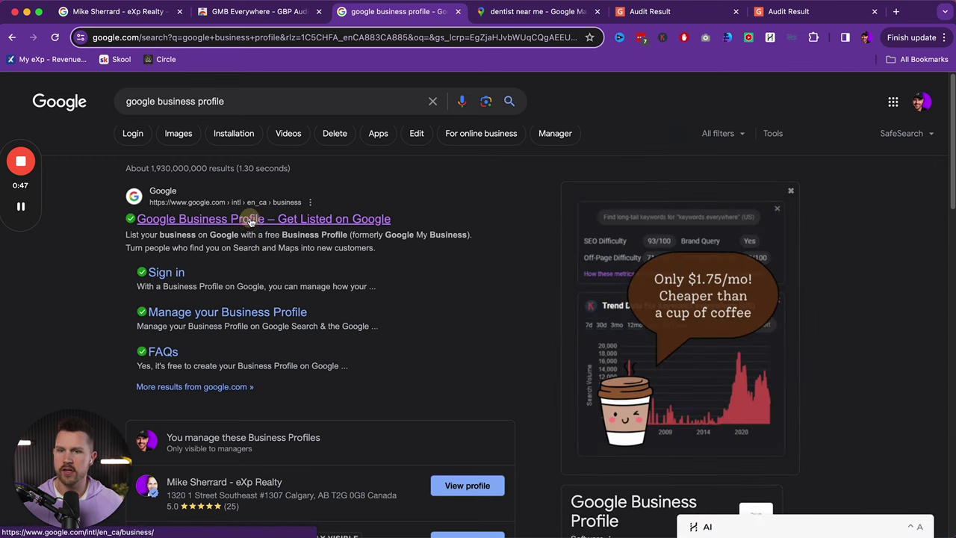
left_click(250, 219)
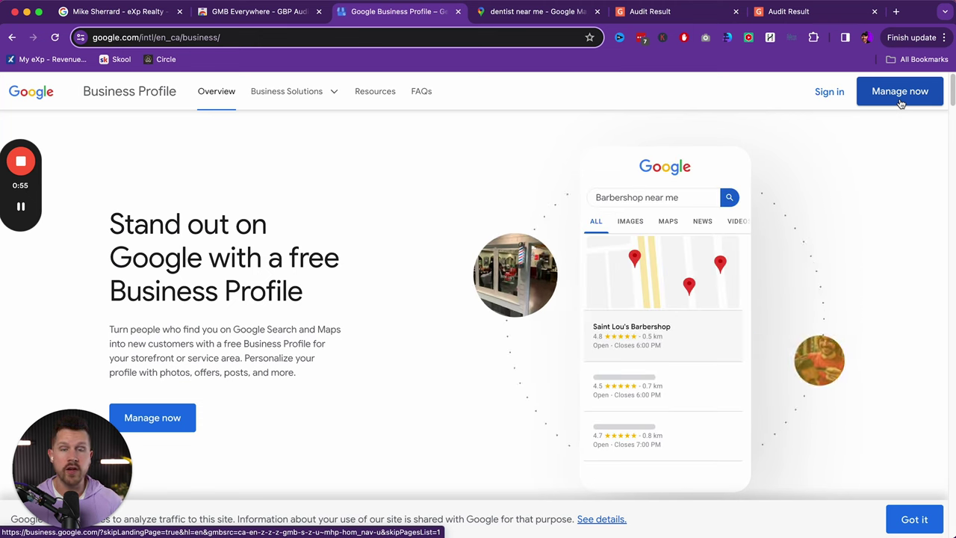
- Look over the GMB Everywhere extension's store page and the "dentist near me" results in Google Maps
left_click(114, 13)
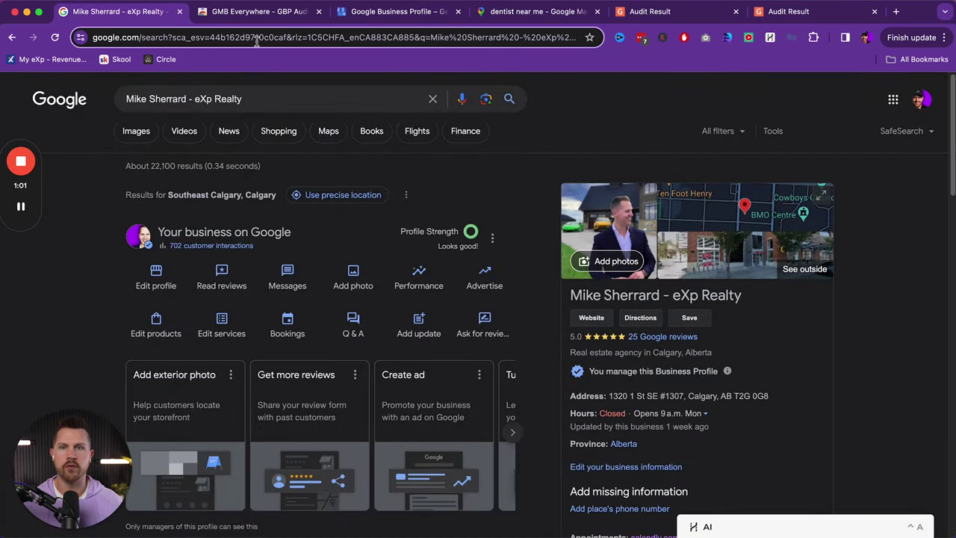
left_click(250, 16)
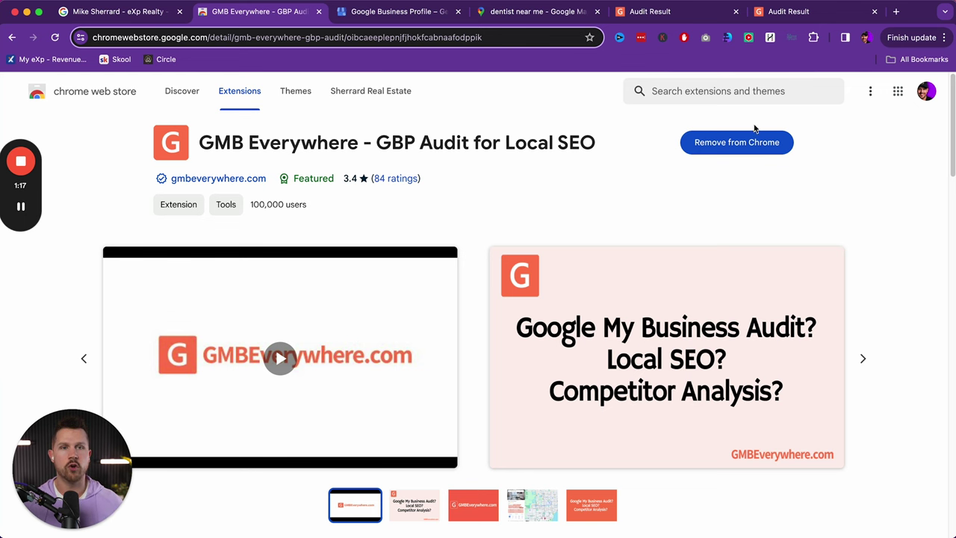
left_click(532, 11)
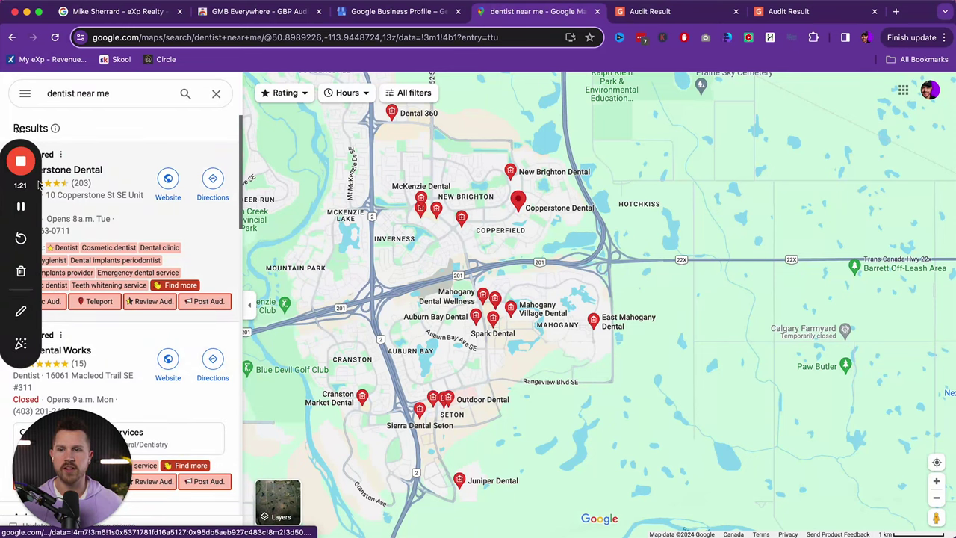
left_click_drag(43, 184, 945, 204)
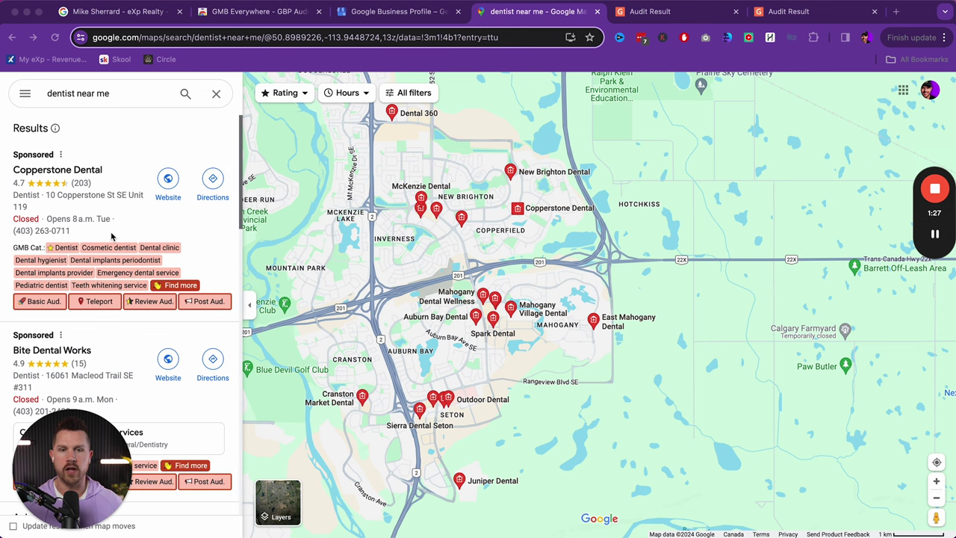
left_click(86, 15)
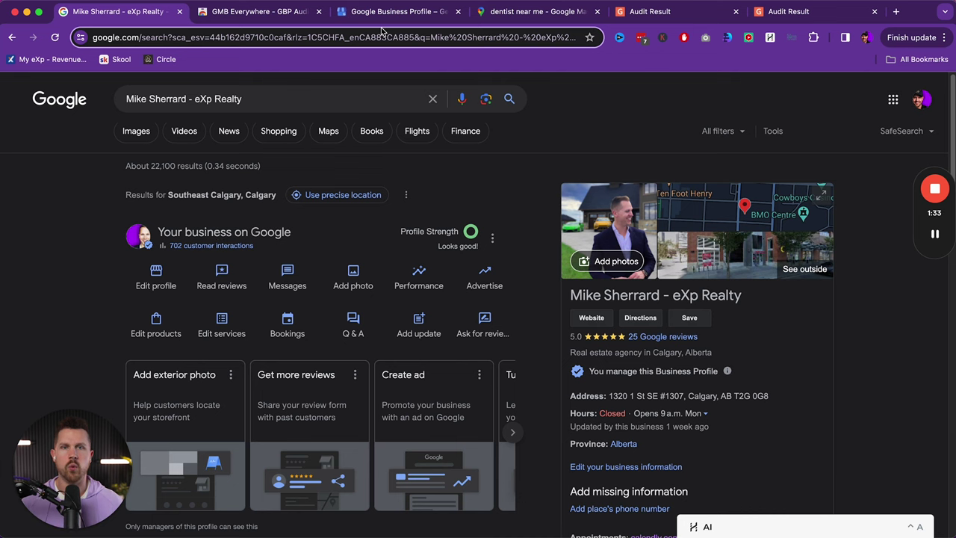
left_click(540, 13)
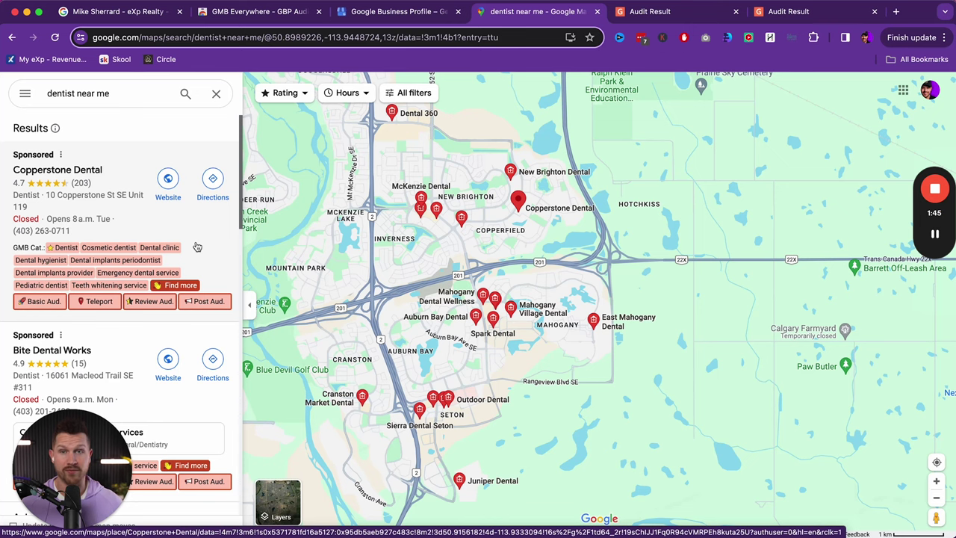
- Open the managed business profile's information for editing and review its name, category and description
left_click(115, 19)
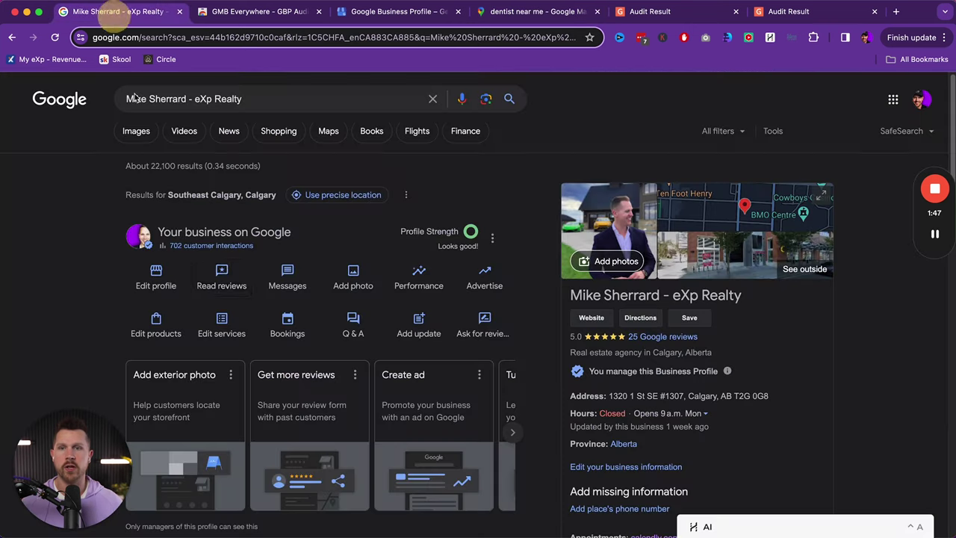
left_click(152, 278)
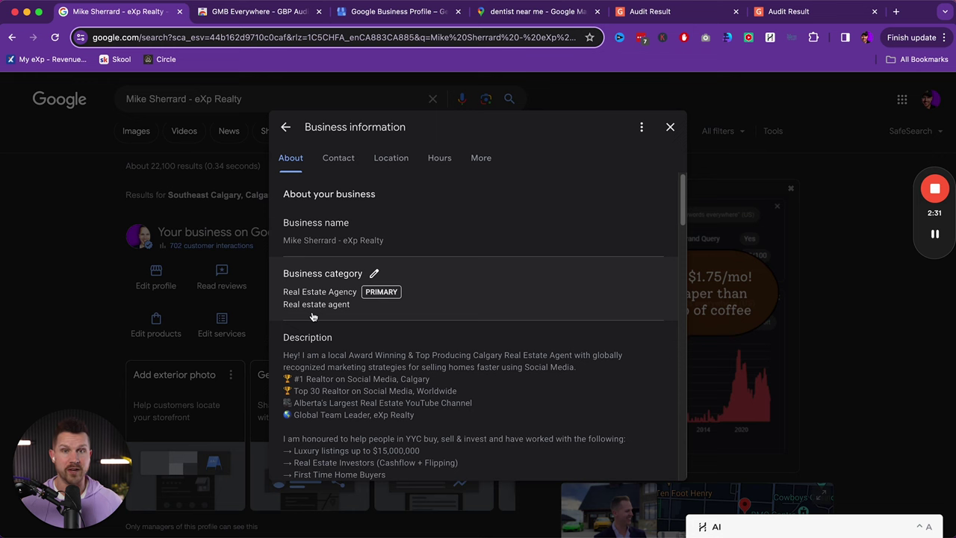
scroll(366, 405, "down", 1)
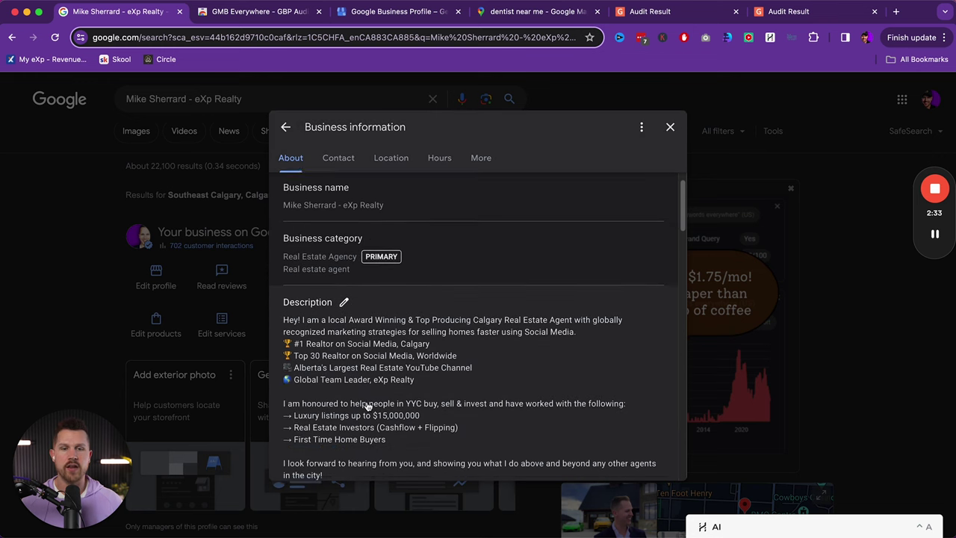
scroll(366, 405, "down", 2)
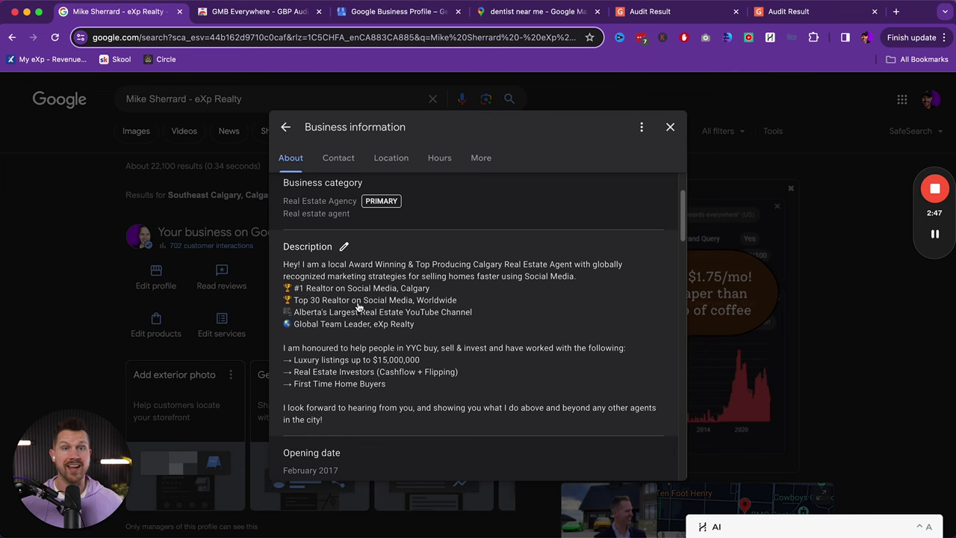
- Open the business description for editing, examine its opening keywords and client types, and leave without saving
left_click(331, 357)
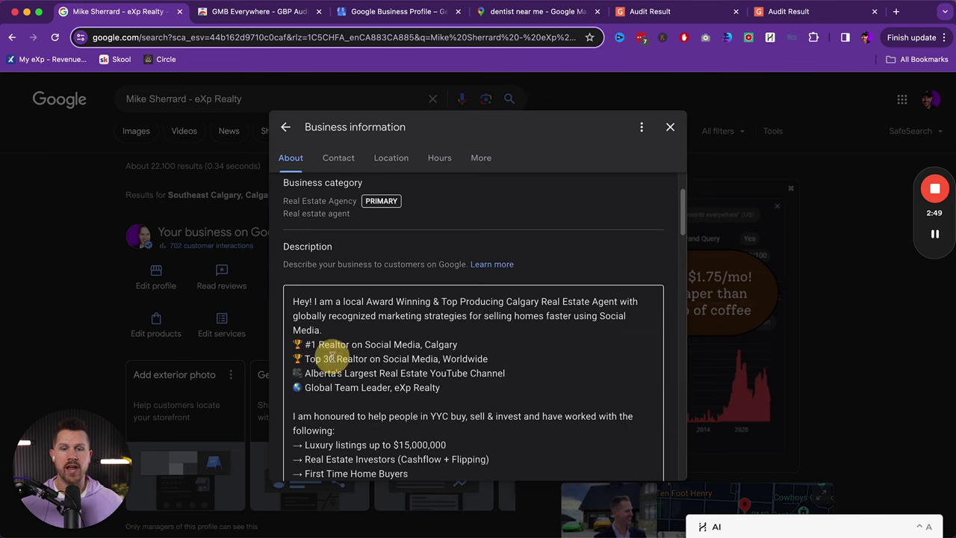
left_click_drag(304, 445, 390, 444)
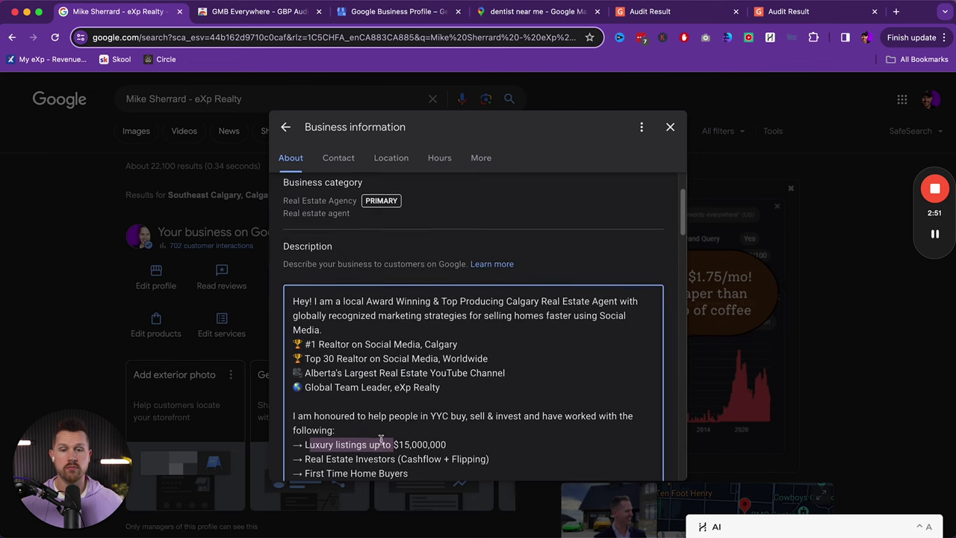
scroll(381, 440, "down", 1)
left_click_drag(315, 454, 397, 446)
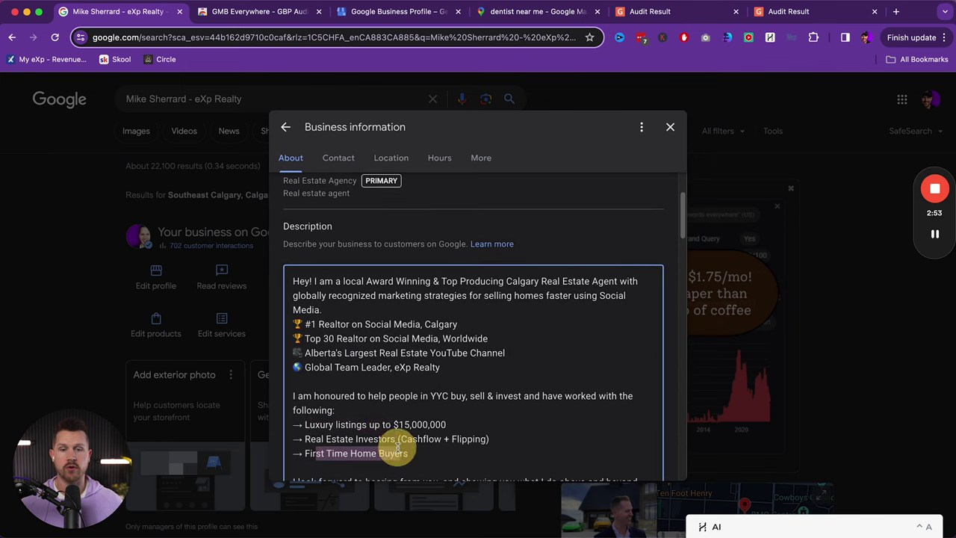
scroll(397, 446, "down", 2)
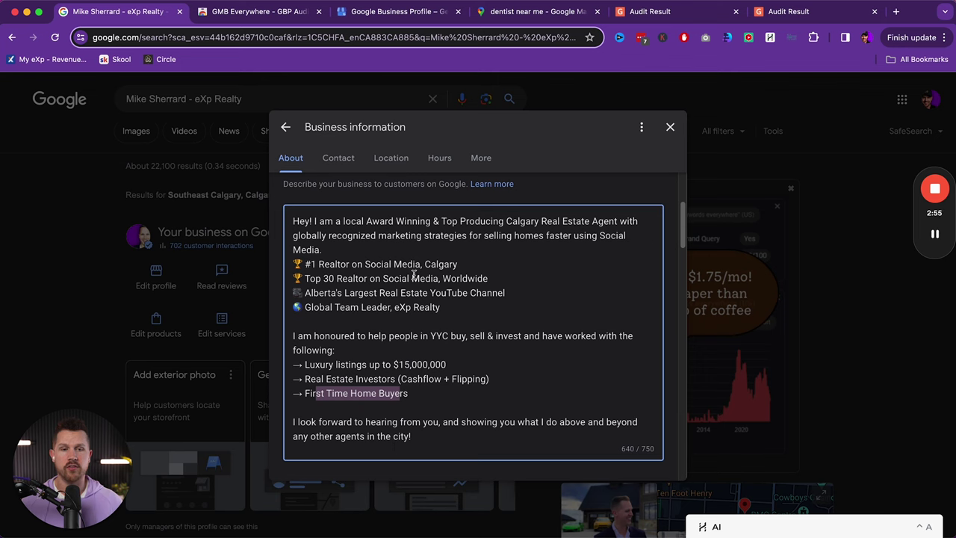
left_click_drag(360, 238, 545, 238)
left_click_drag(443, 222, 537, 222)
left_click(469, 248)
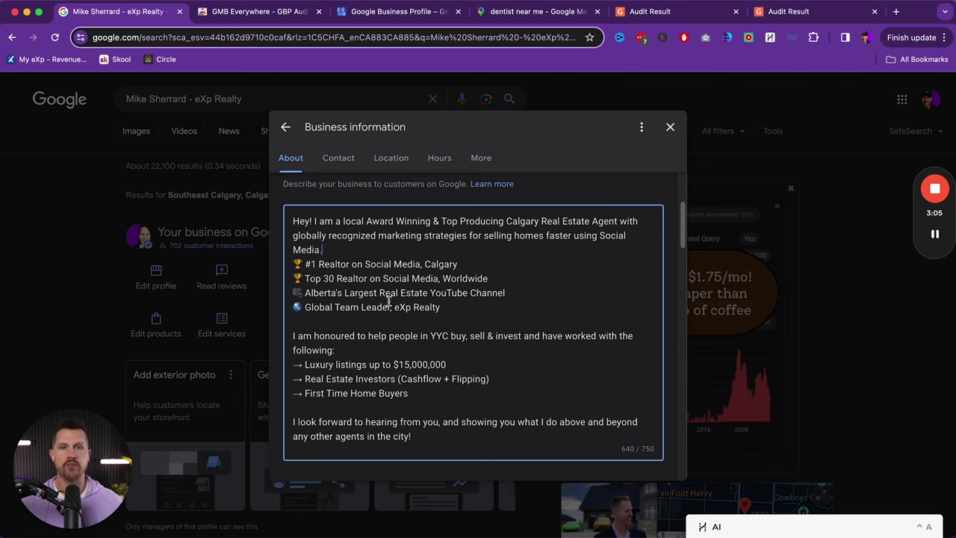
left_click(289, 135)
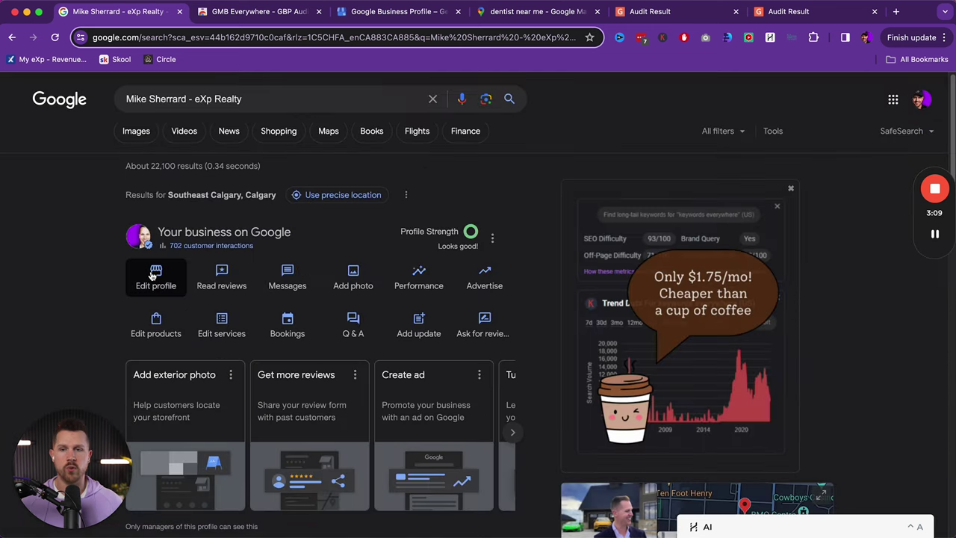
- Reopen the business information and review the phone number, website and social profile entries
left_click(154, 276)
scroll(372, 339, "down", 5)
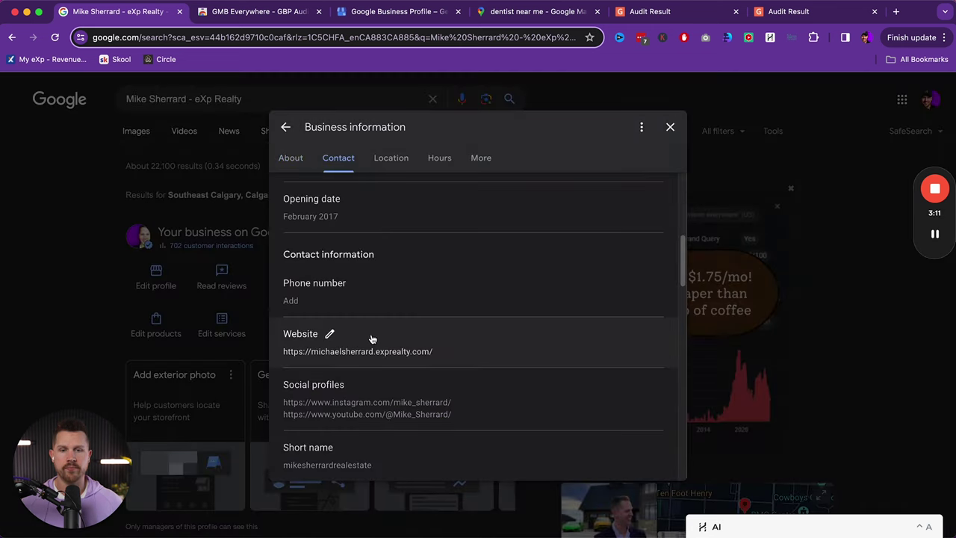
scroll(328, 247, "up", 1)
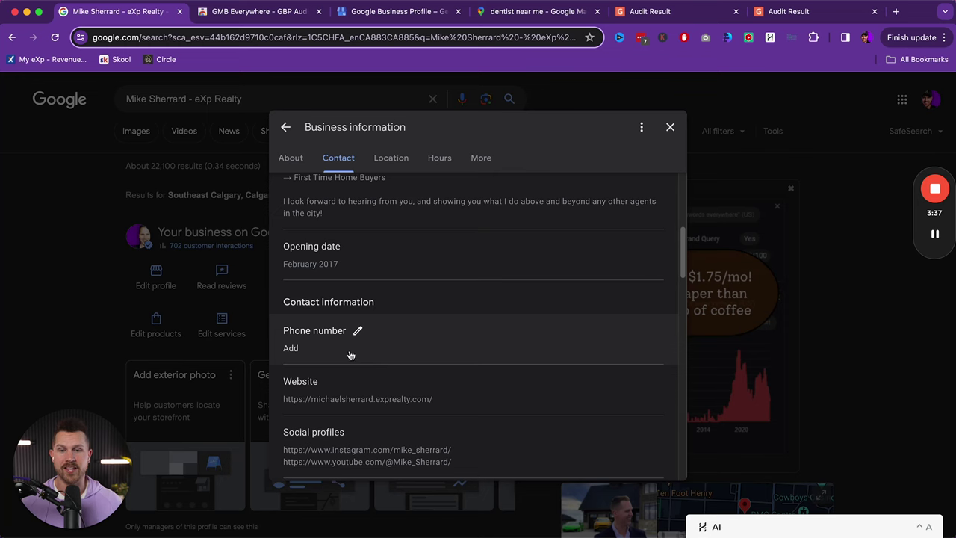
scroll(356, 336, "down", 1)
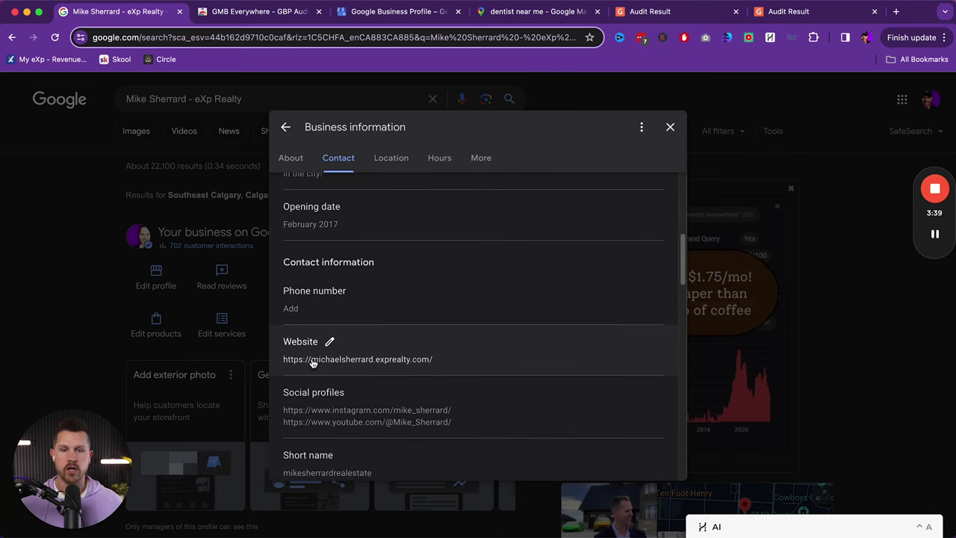
scroll(363, 374, "down", 2)
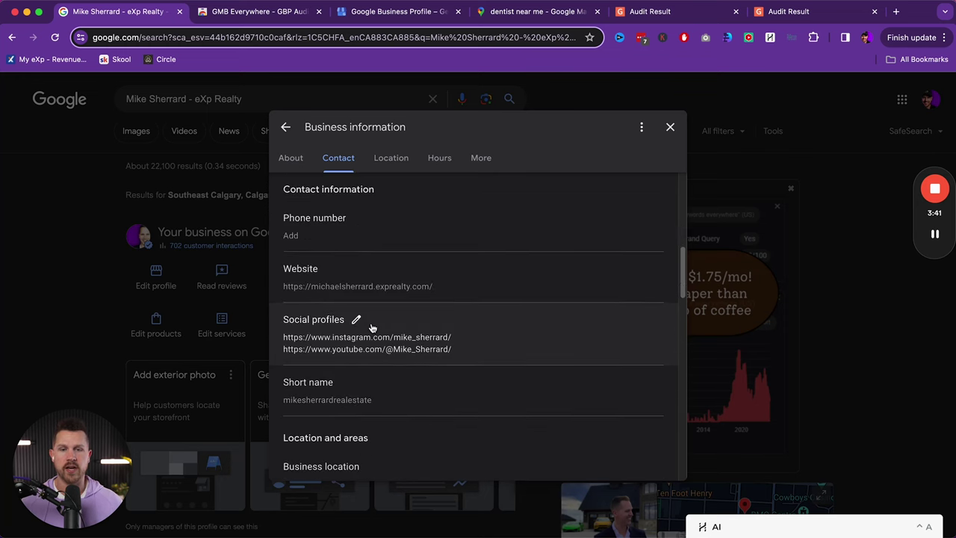
scroll(371, 327, "down", 1)
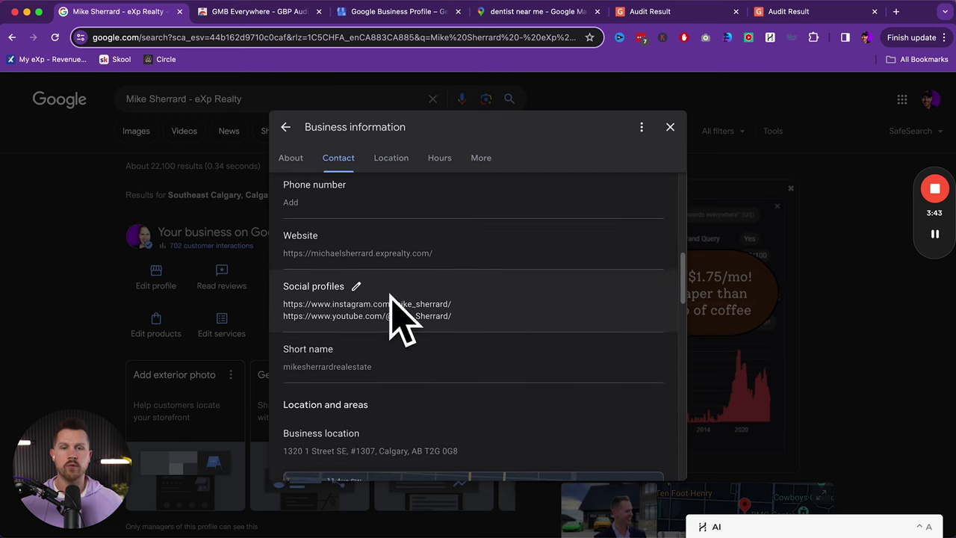
- Check which platforms can be added as another social profile, remove the empty entry and cancel the edit
left_click(355, 288)
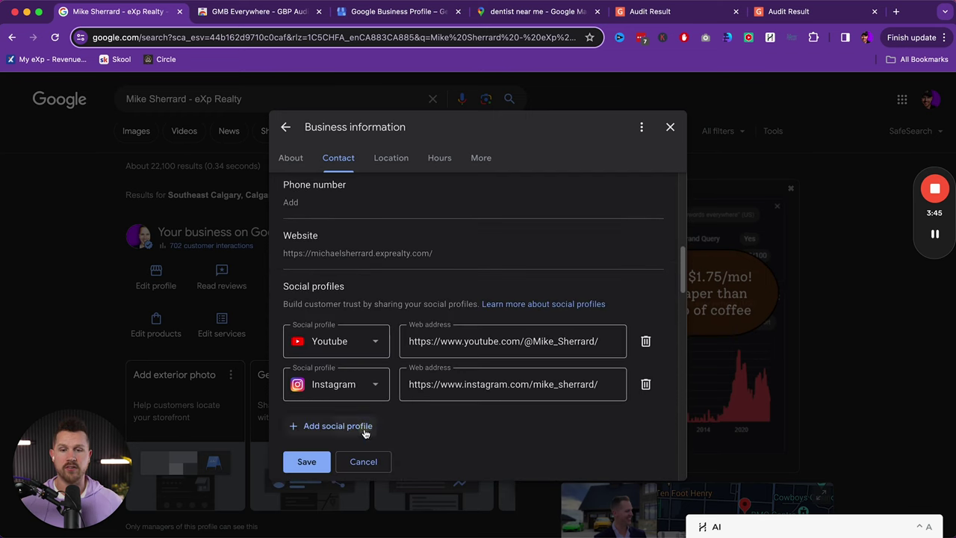
left_click(369, 424)
left_click(369, 427)
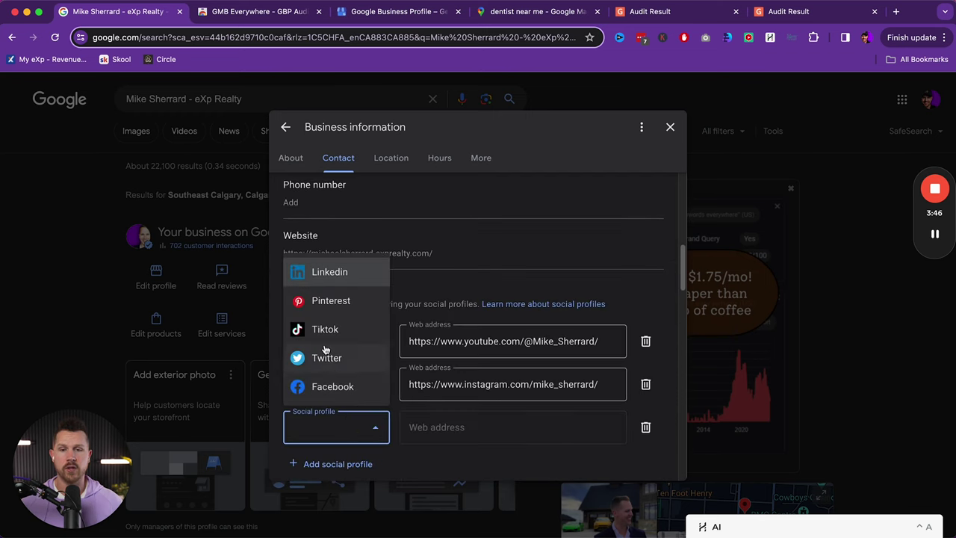
left_click(488, 277)
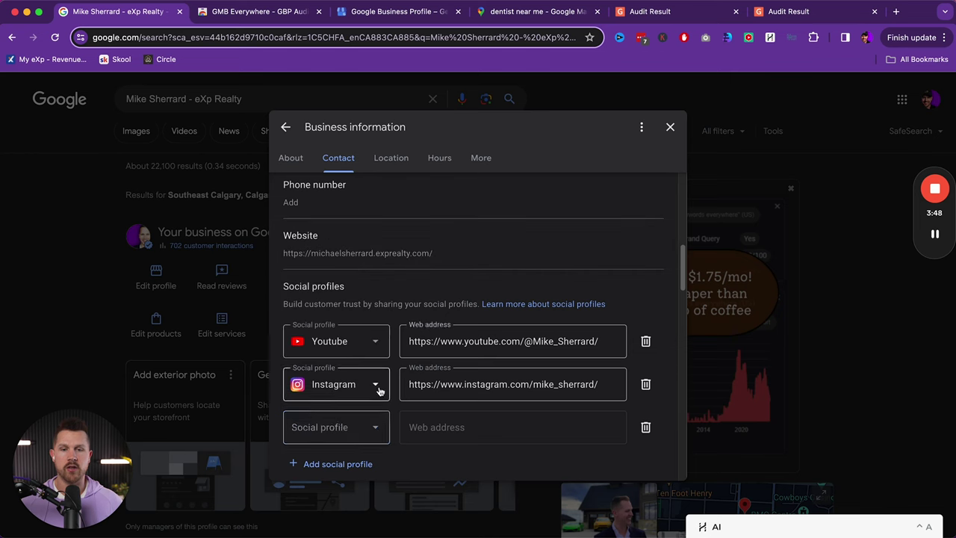
left_click(646, 427)
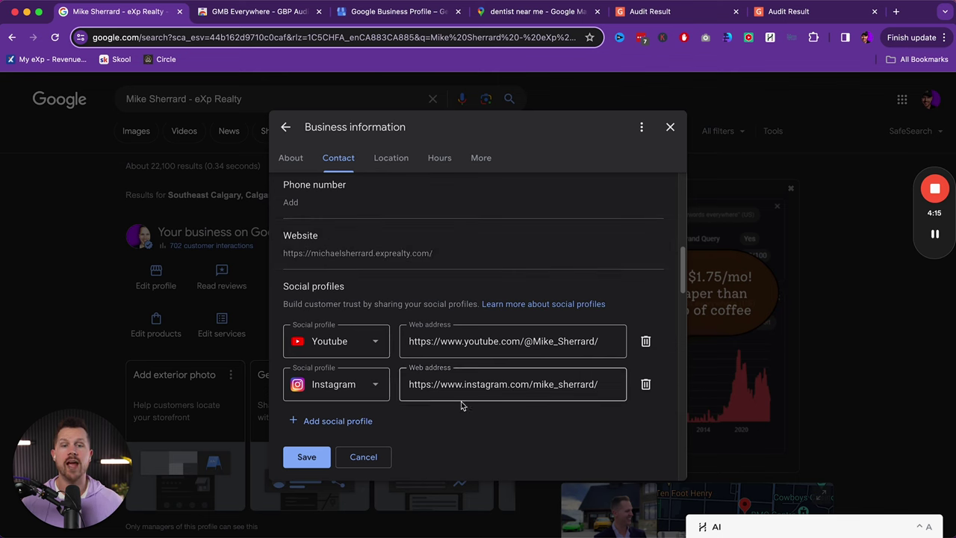
left_click(366, 459)
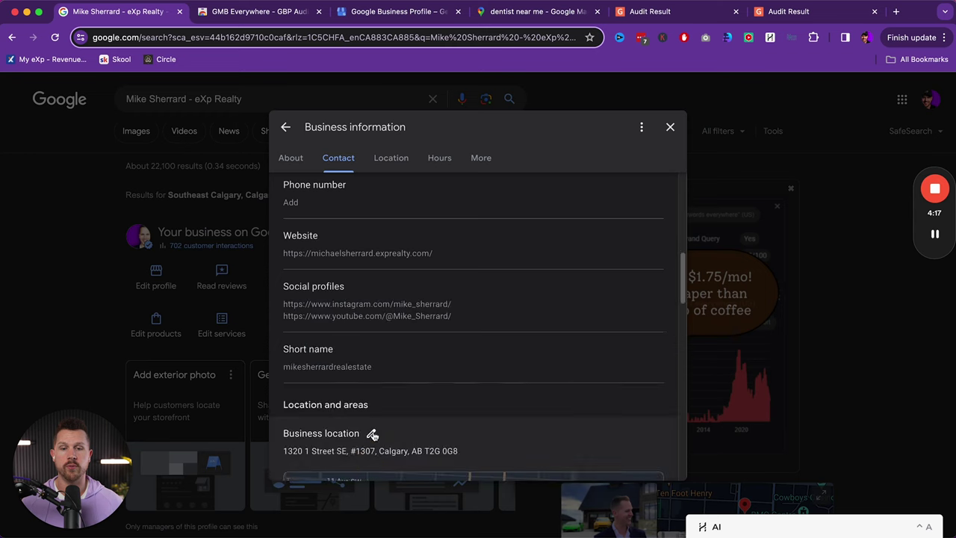
- Review the business location, service area and business hours, and close the business information
scroll(388, 407, "down", 1)
scroll(388, 407, "down", 5)
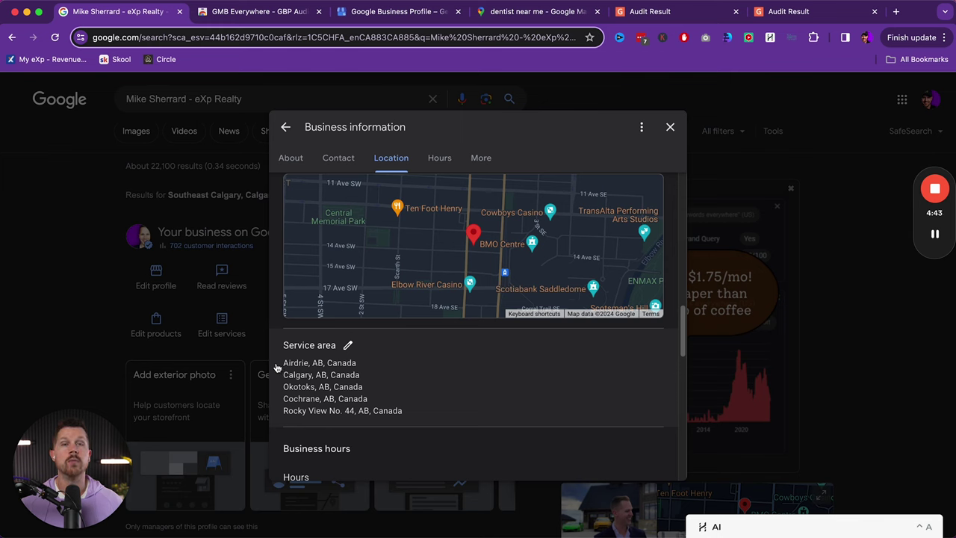
scroll(318, 362, "down", 1)
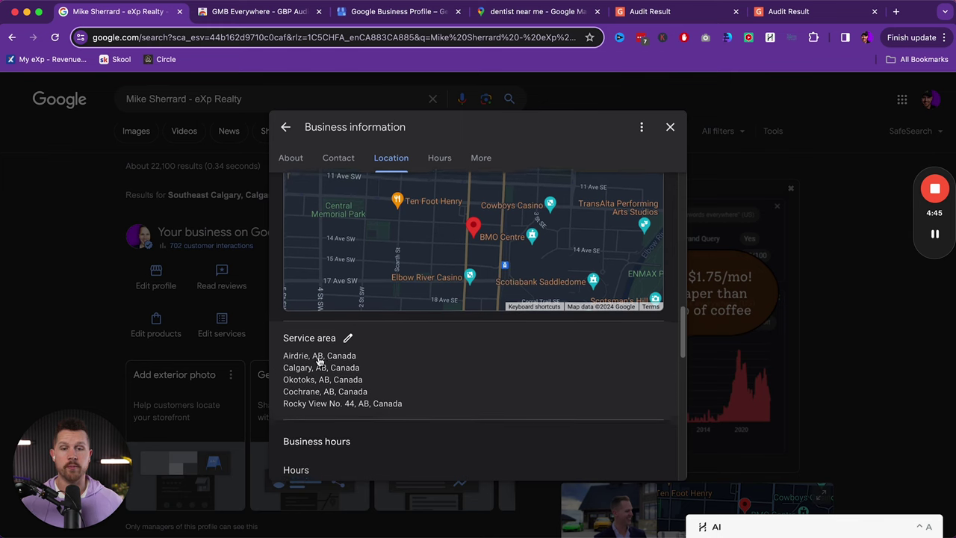
scroll(318, 360, "down", 5)
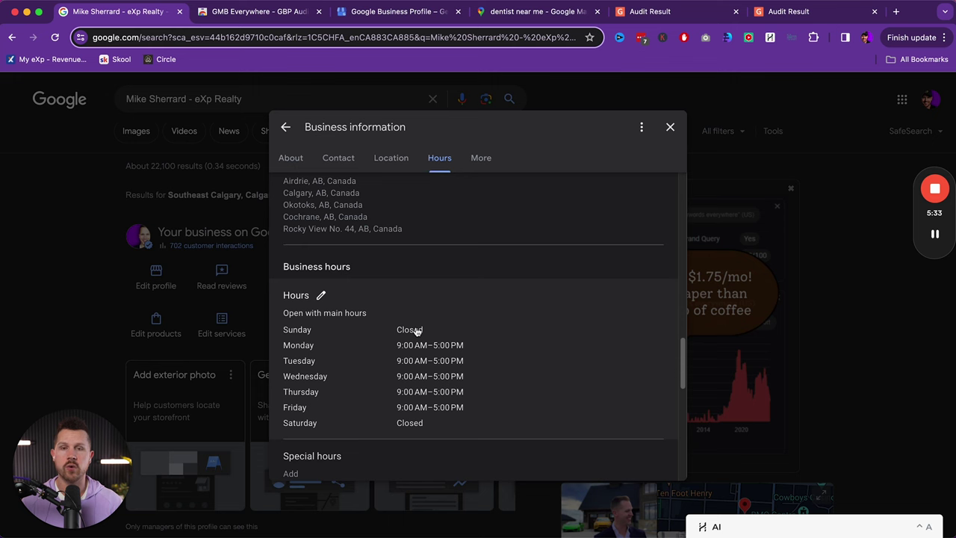
left_click(670, 127)
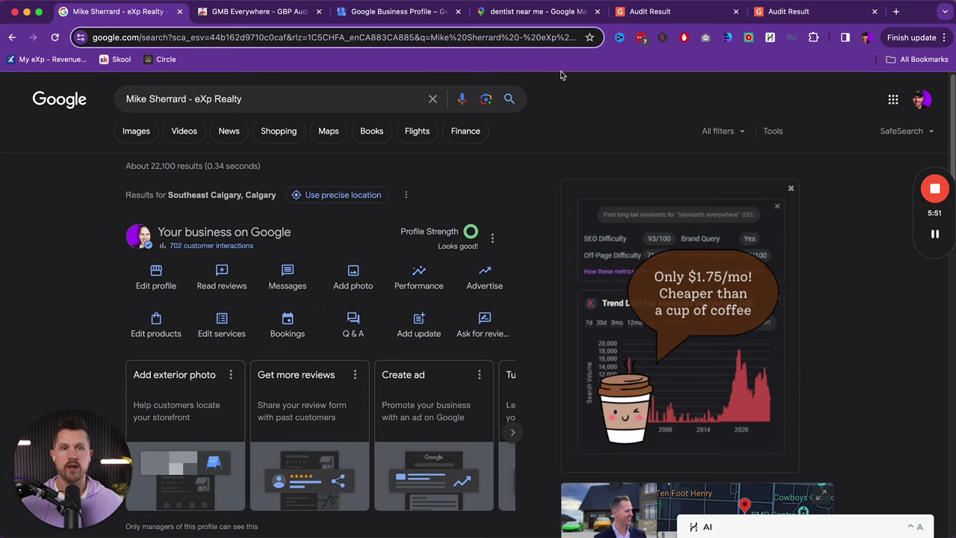
- Switch to the Google Maps results and search for "calgary real estate agent"
left_click(527, 12)
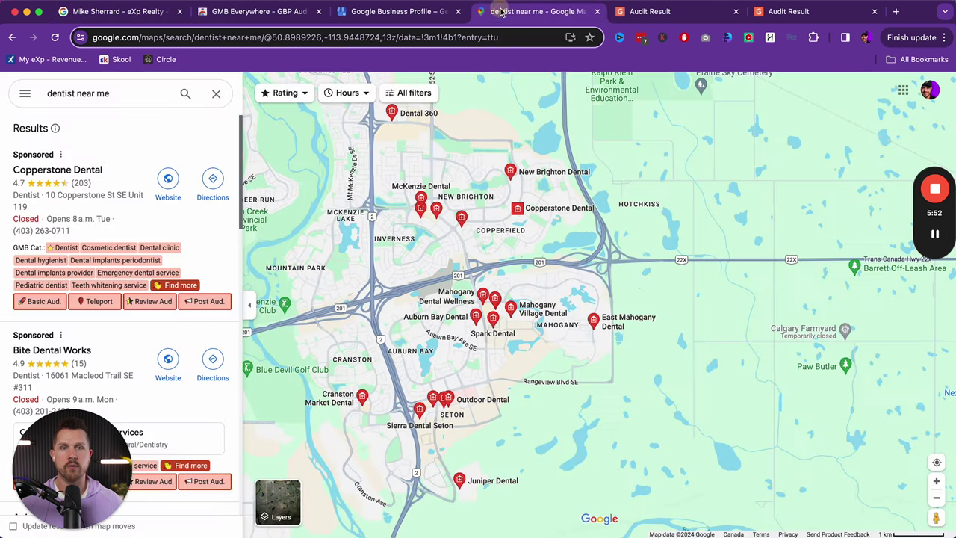
left_click(121, 94)
triple_click(43, 98)
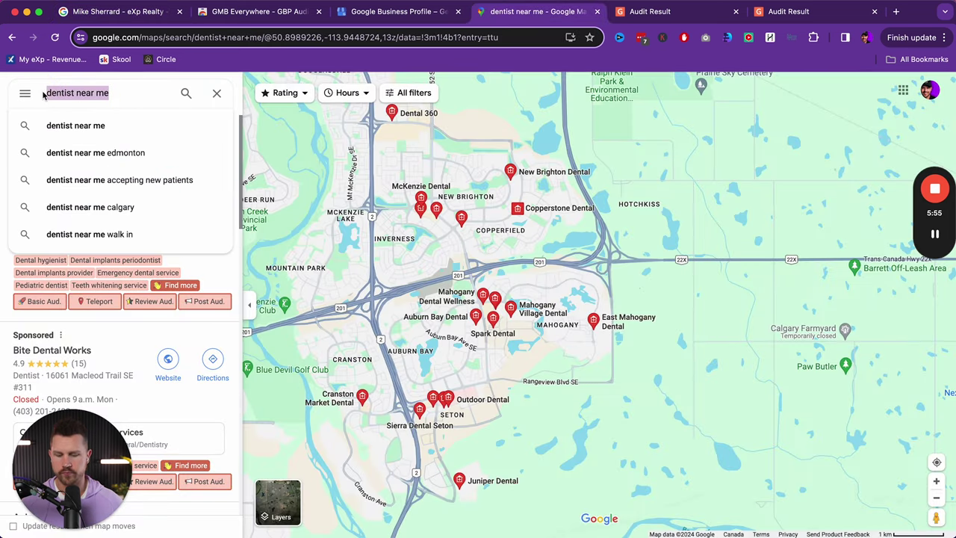
type("calgary ")
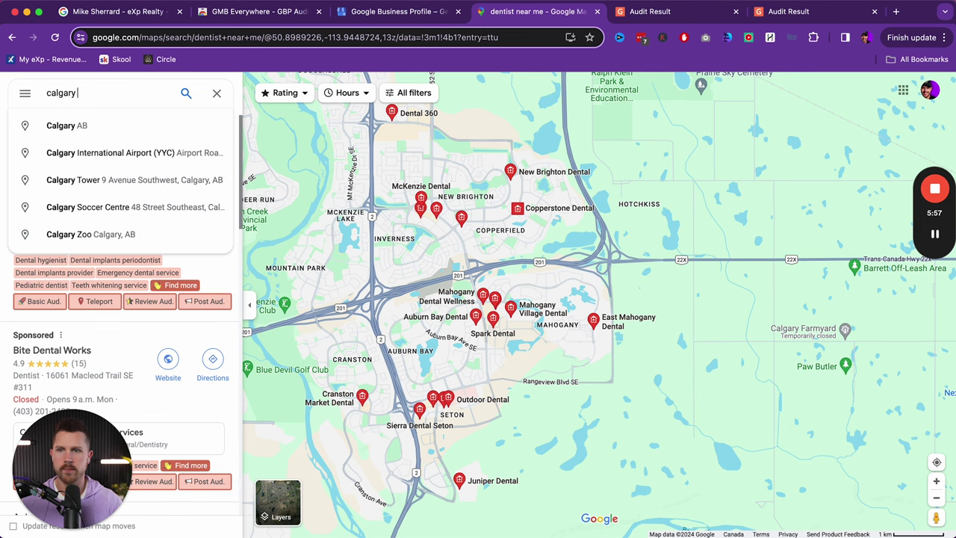
type("real estate agent")
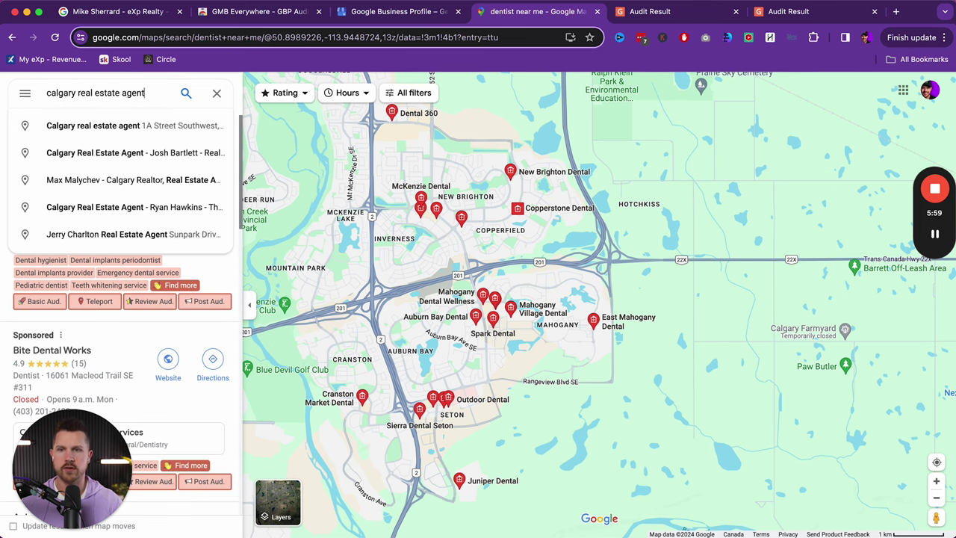
key("Return")
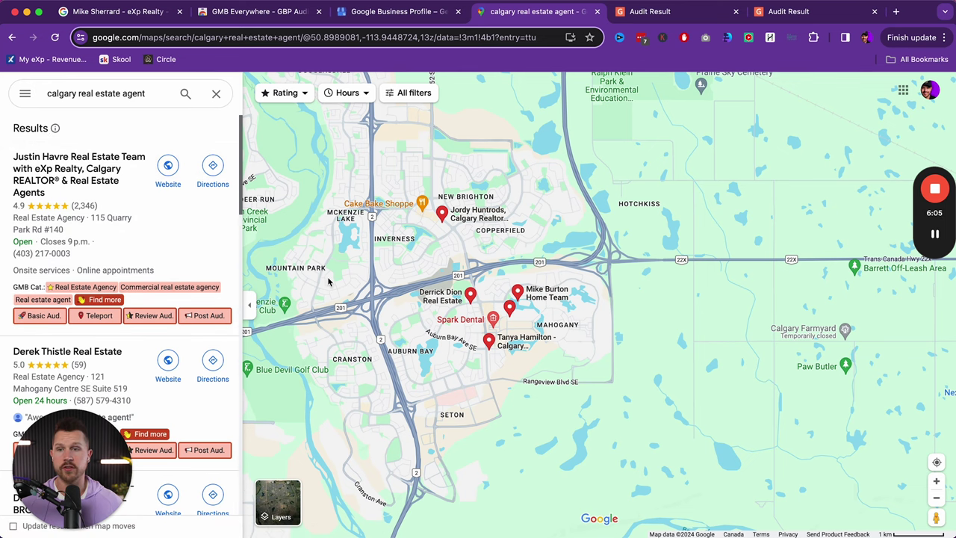
- Survey agents across the wider Calgary area, compare the leading listings' GMB categories, and look up more categories for the top-ranked team
scroll(327, 280, "down", 2)
scroll(327, 282, "down", 2)
left_click_drag(403, 287, 492, 404)
scroll(495, 397, "down", 2)
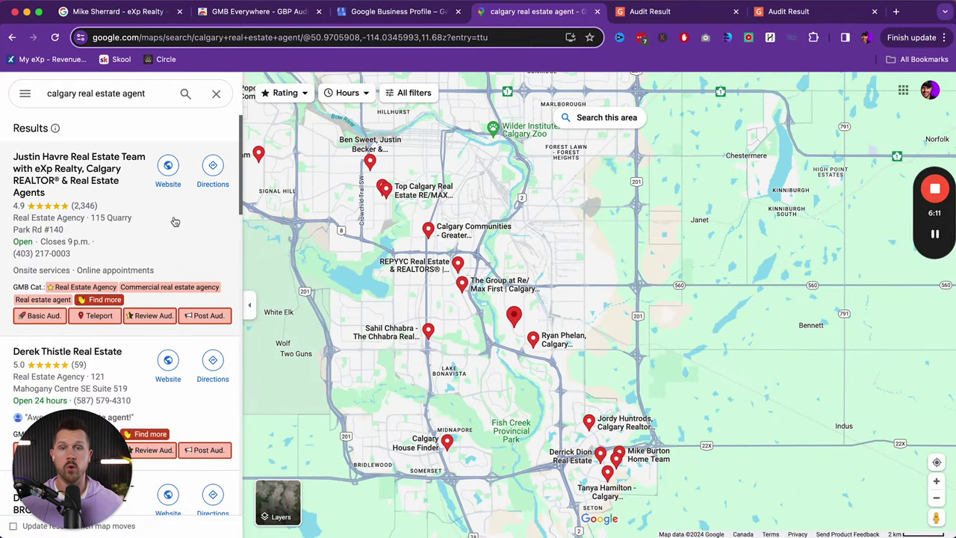
scroll(117, 223, "down", 1)
scroll(119, 217, "down", 2)
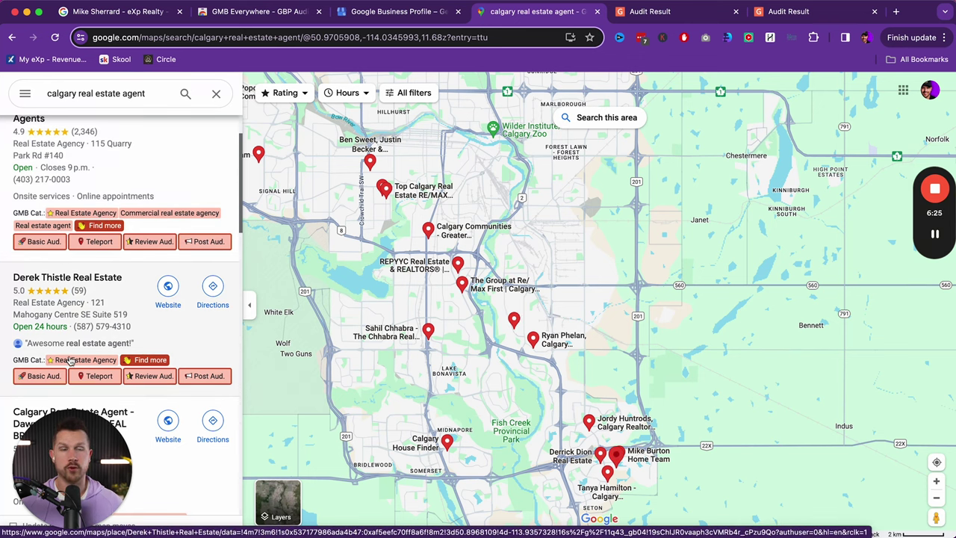
left_click(103, 226)
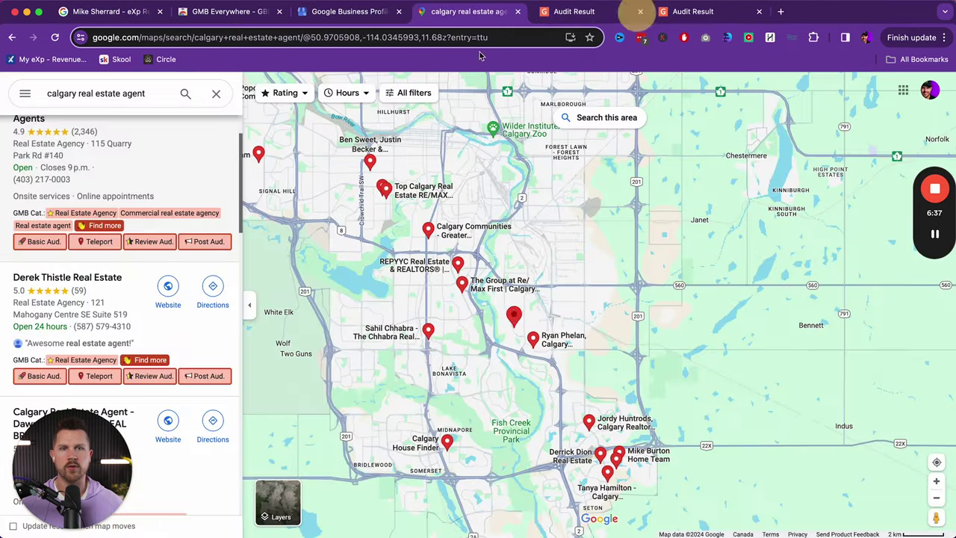
left_click(637, 11)
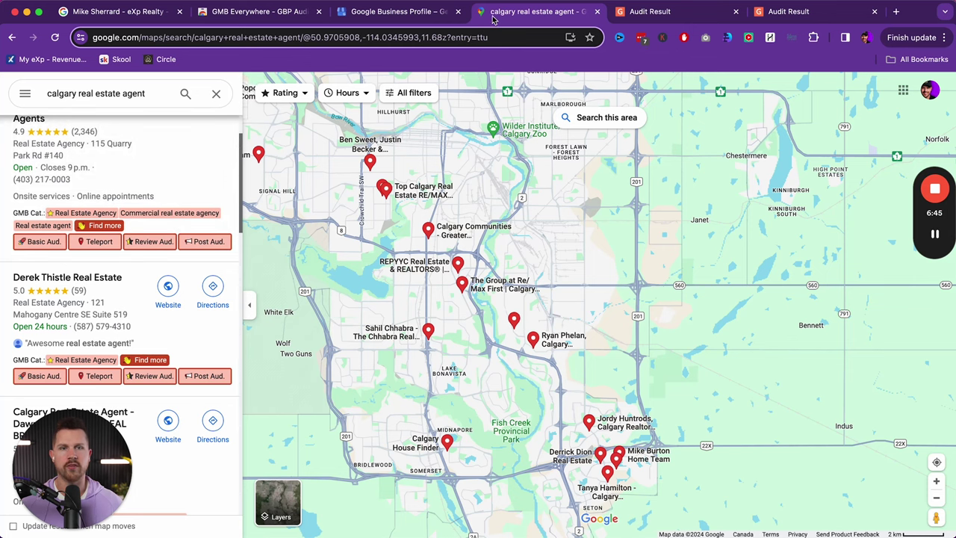
- Examine the top-ranked team's GMB Everywhere Post Audit, including its posts analysis chart and posting statistics
left_click(667, 22)
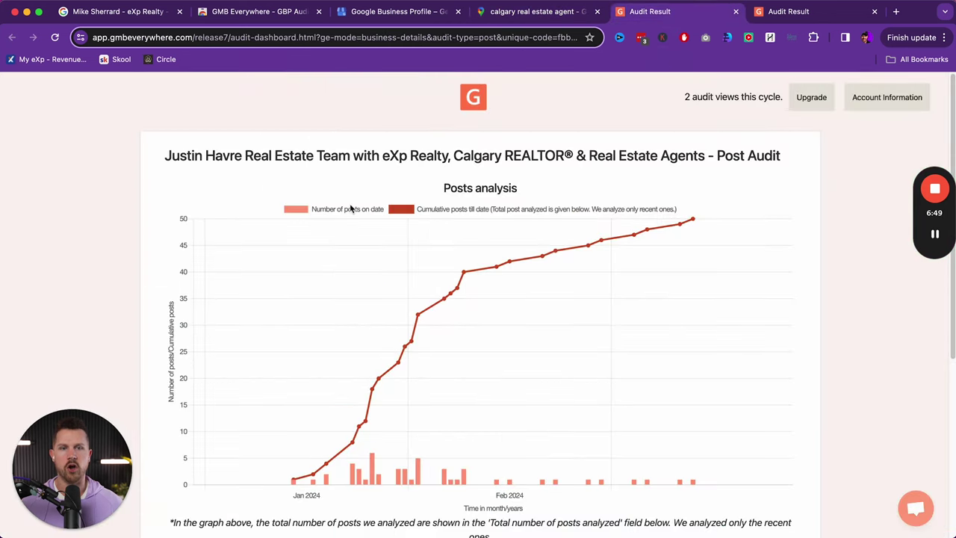
scroll(307, 207, "down", 1)
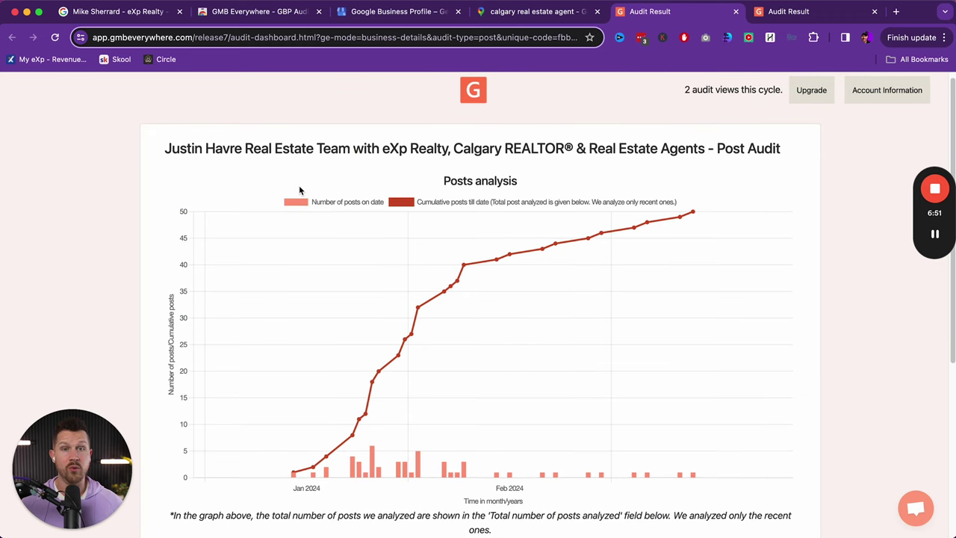
left_click(126, 18)
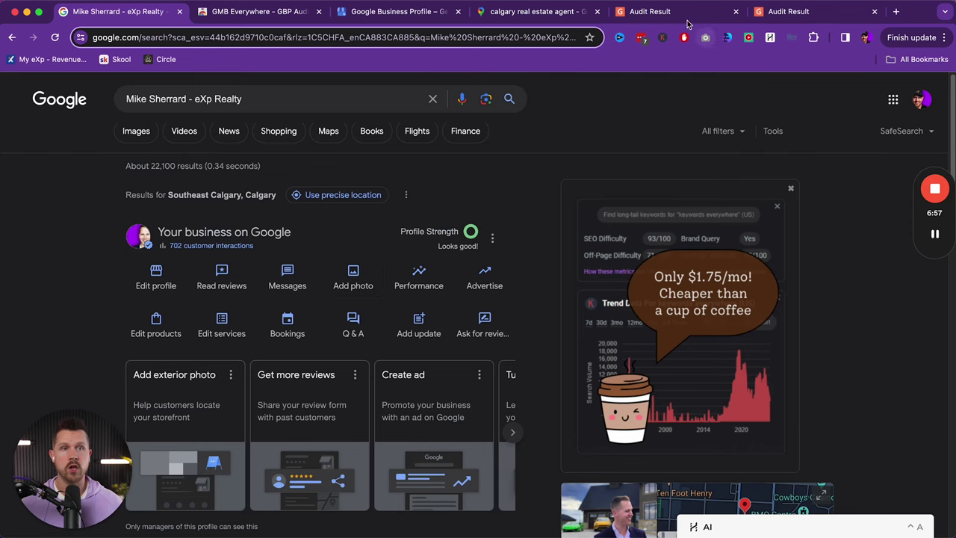
left_click(660, 11)
scroll(617, 215, "down", 1)
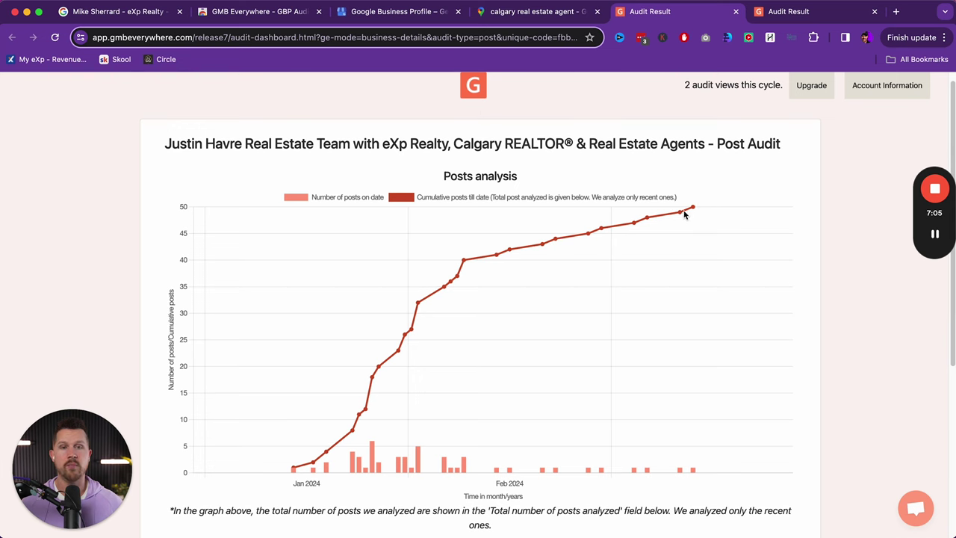
scroll(612, 260, "down", 5)
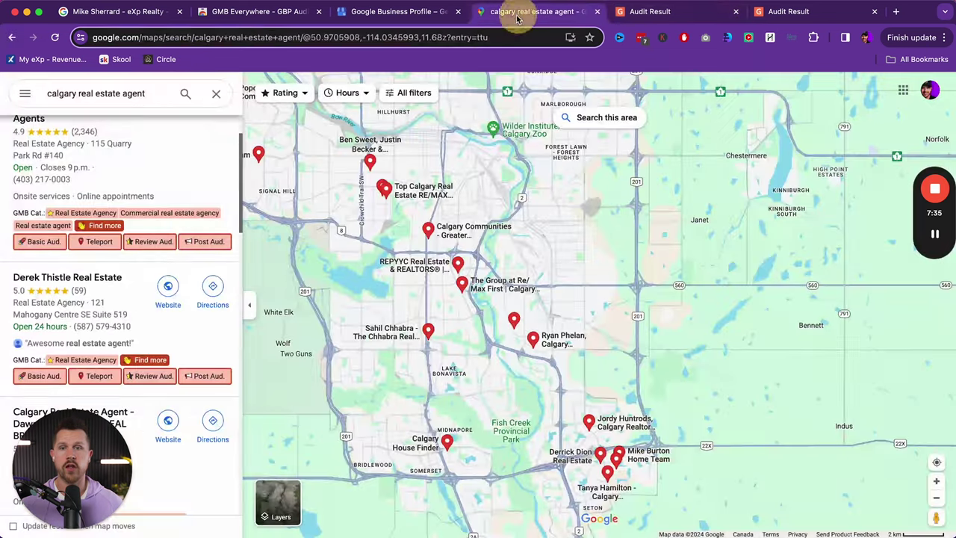
- Return to the map results to check the top-ranked team's name, and search Google for that team in a new tab
left_click(521, 16)
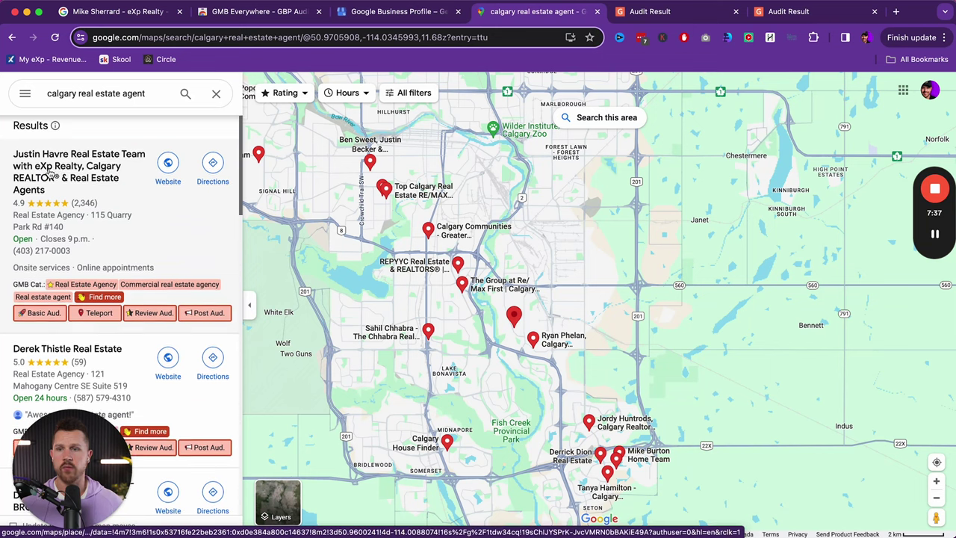
scroll(91, 173, "down", 1)
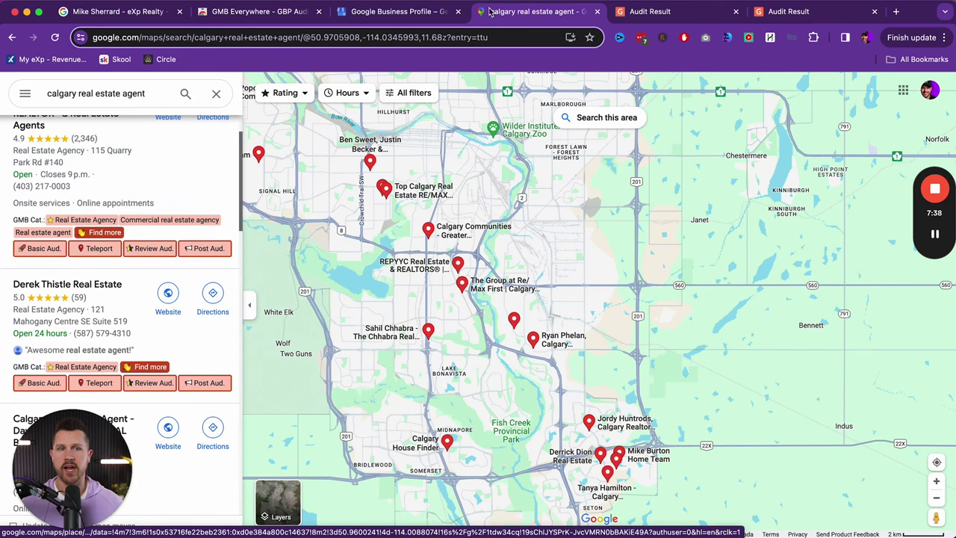
left_click(896, 12)
type("jus")
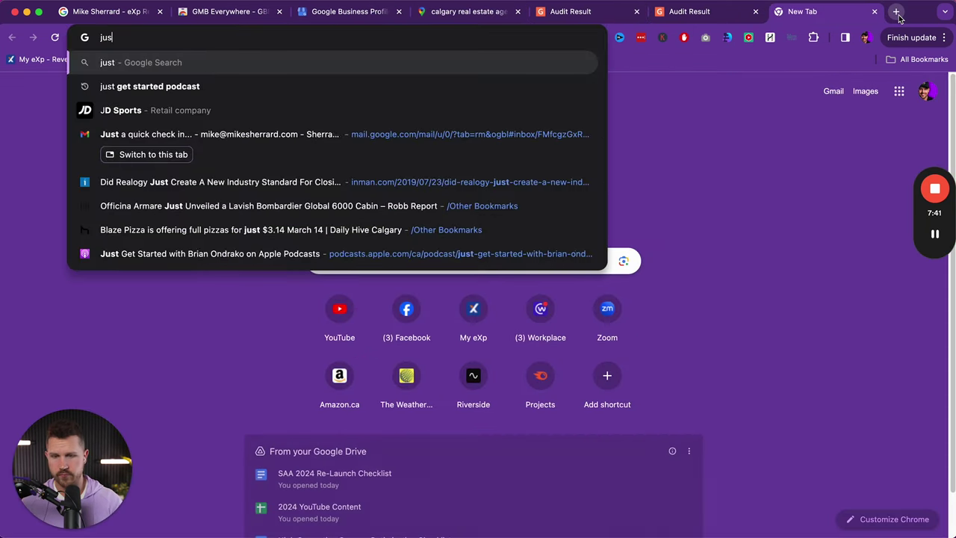
type("tin havre")
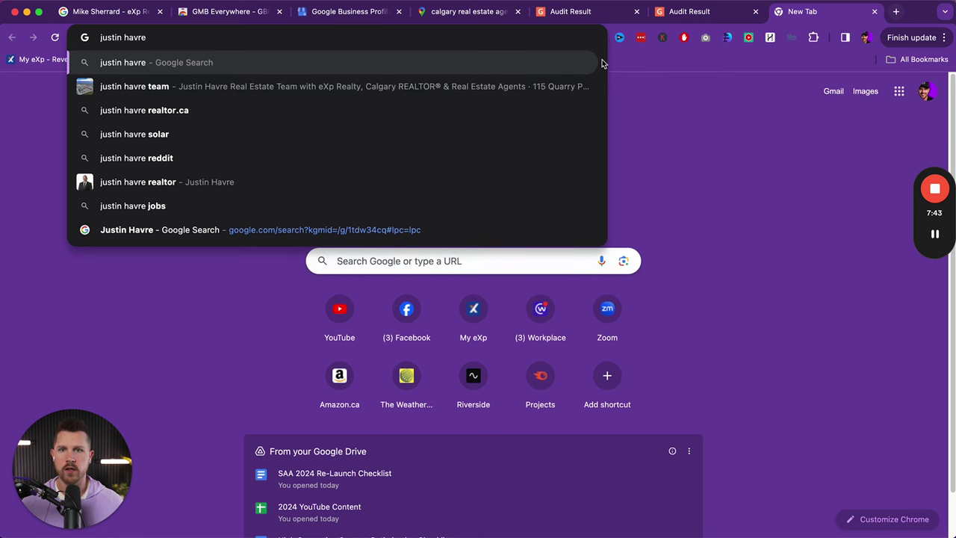
left_click(372, 95)
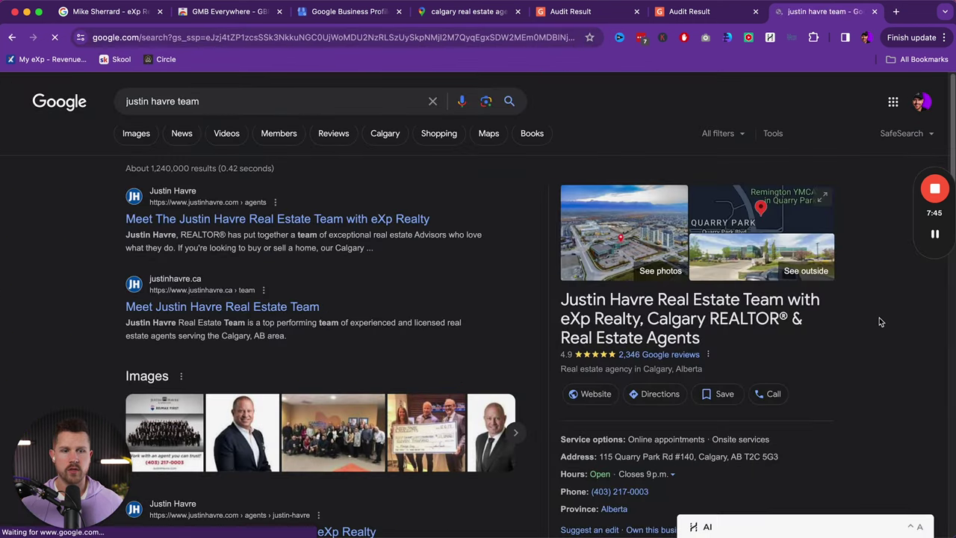
- Review the team's Google business panel, including its products, recent posts and contact details
scroll(882, 325, "down", 1)
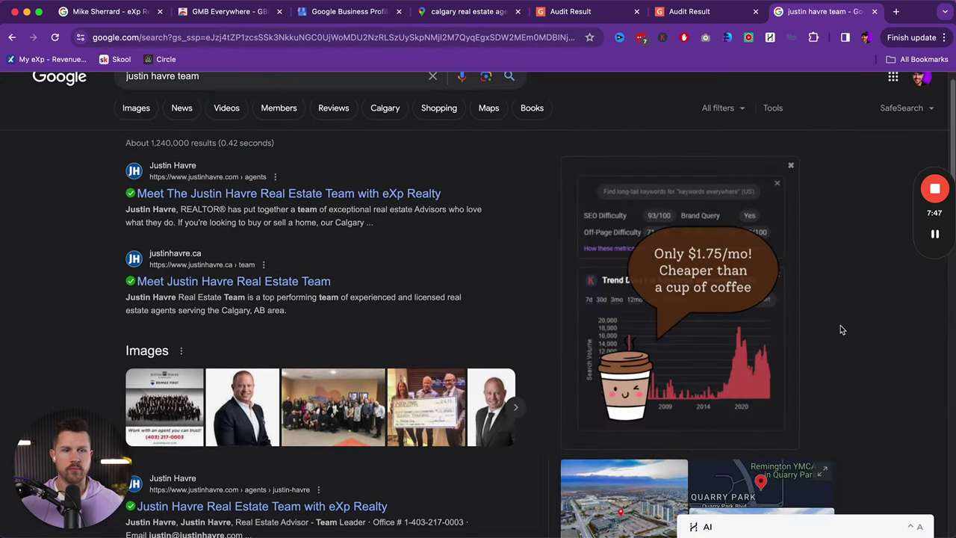
scroll(840, 328, "down", 2)
scroll(870, 337, "down", 1)
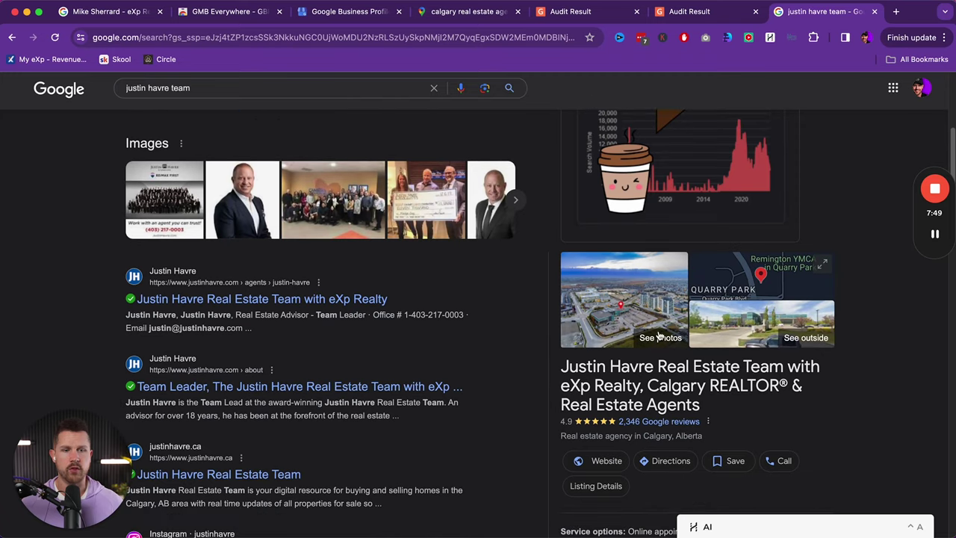
scroll(658, 332, "down", 7)
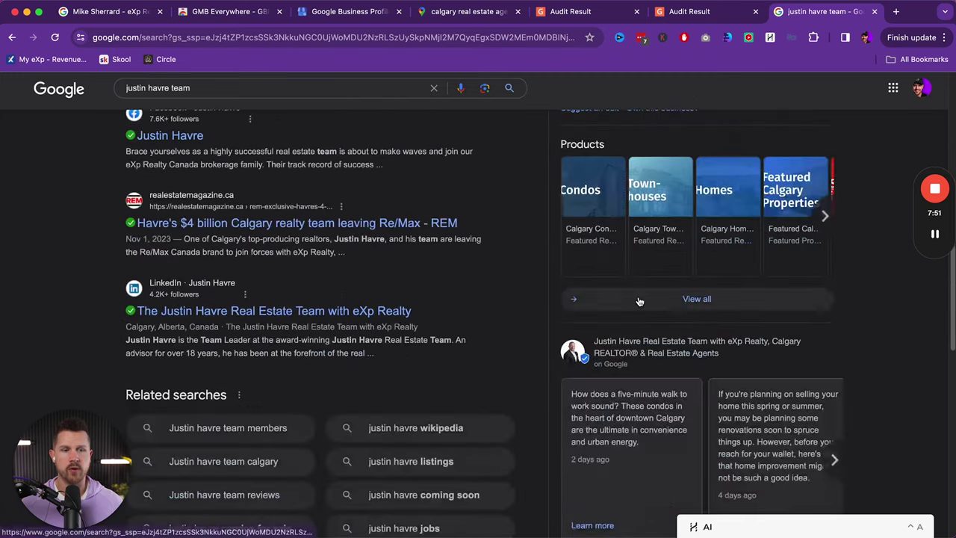
scroll(685, 296, "up", 1)
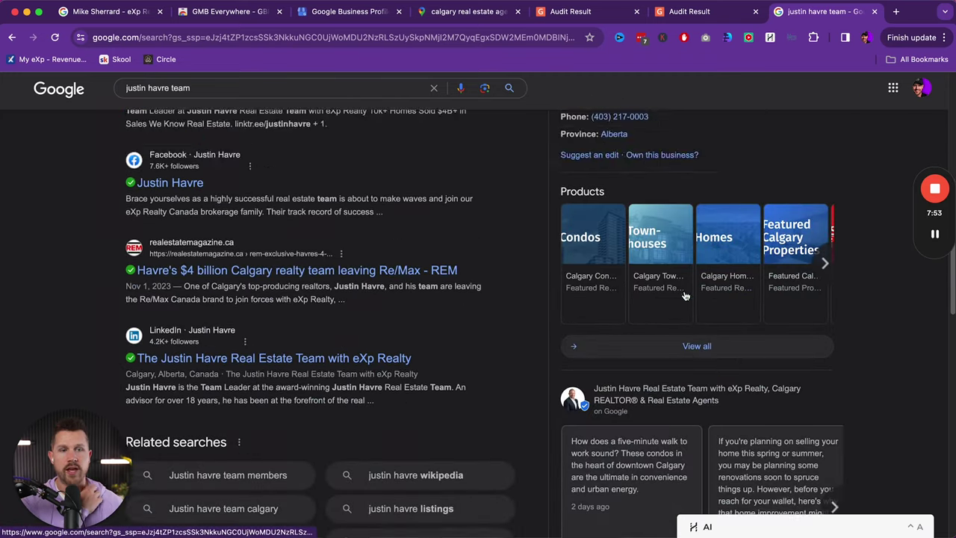
scroll(685, 297, "up", 5)
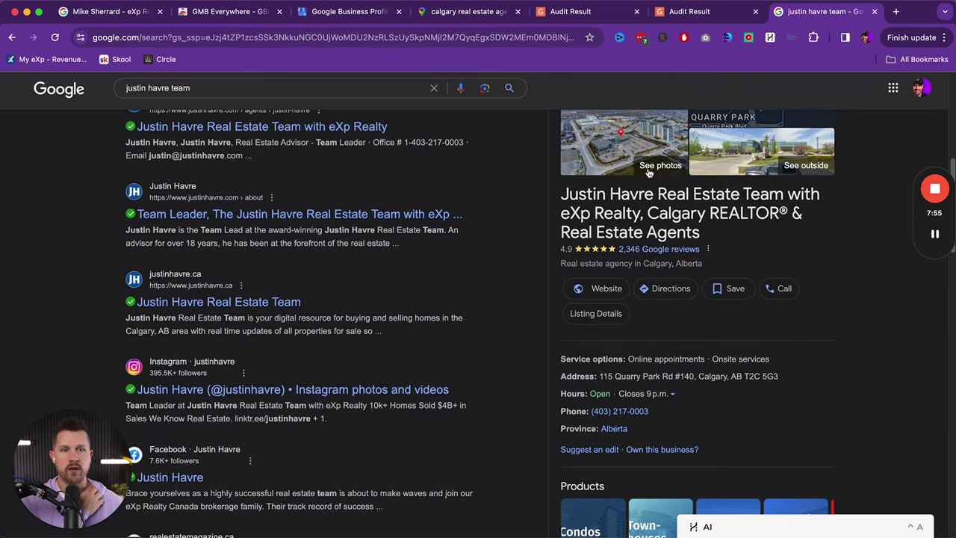
- Browse the team's business photo gallery and close it
left_click(649, 170)
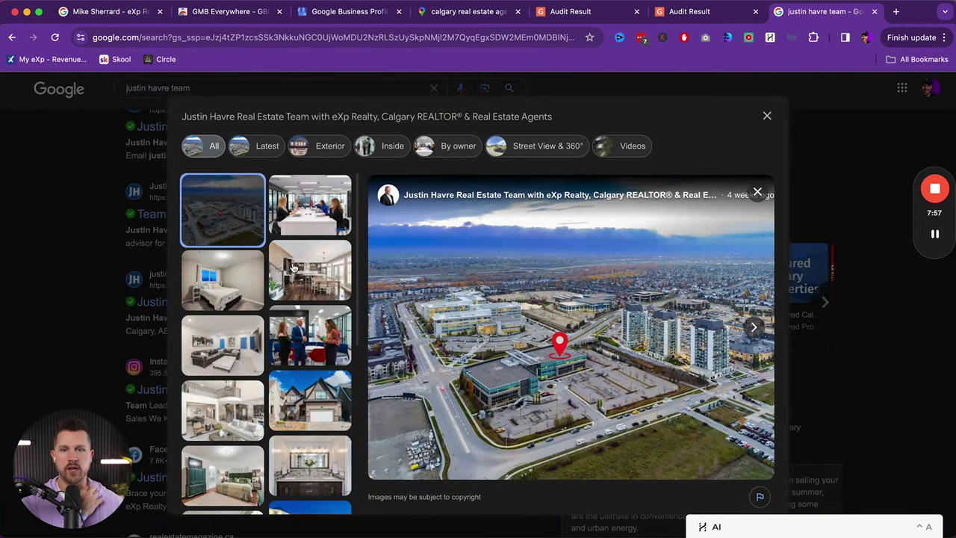
scroll(269, 400, "down", 4)
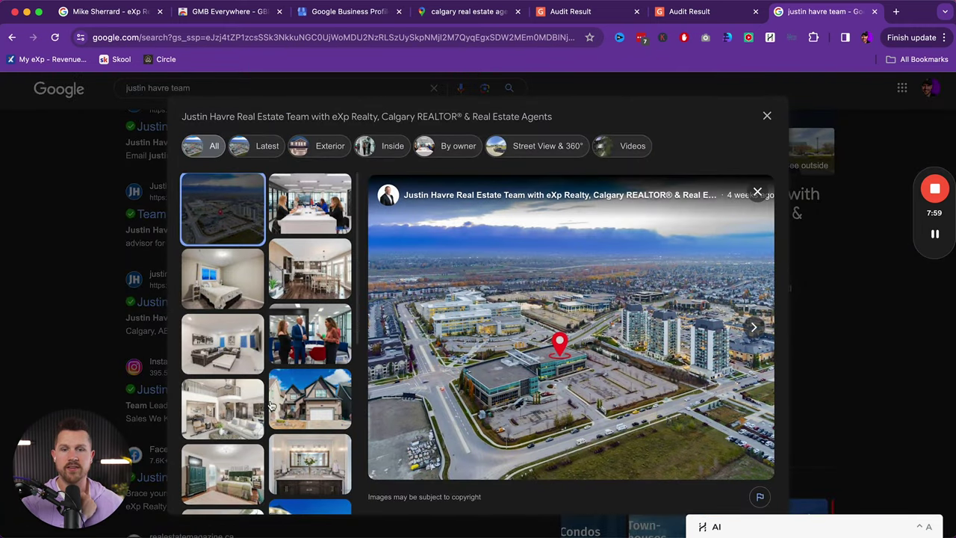
scroll(265, 402, "down", 2)
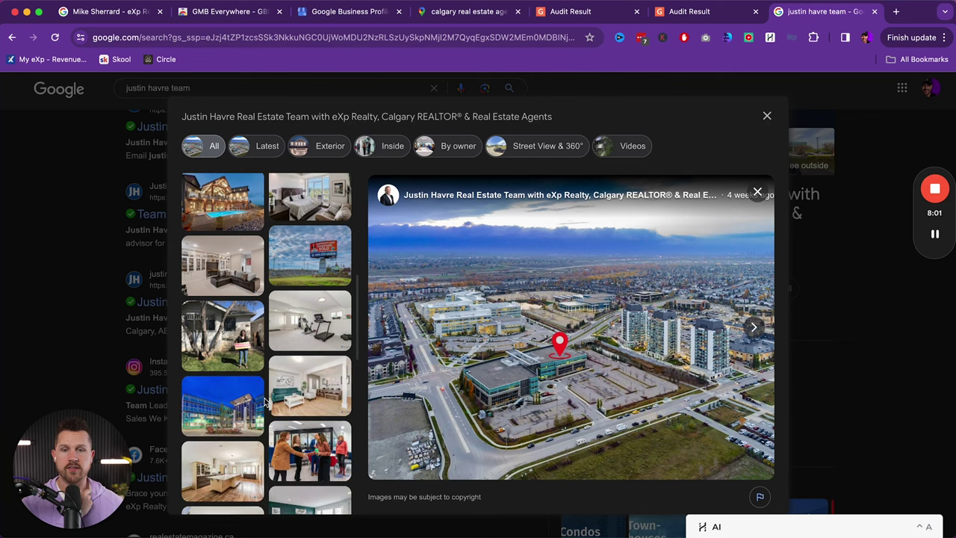
left_click(766, 117)
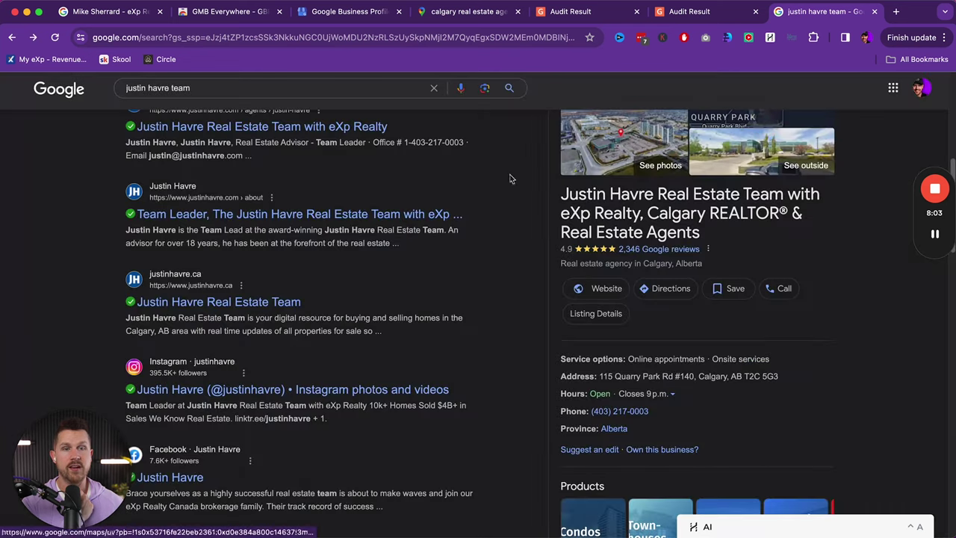
- Recheck the post frequency and posts chart in the team's Post Audit, and close the Google Business Profile page
left_click(570, 11)
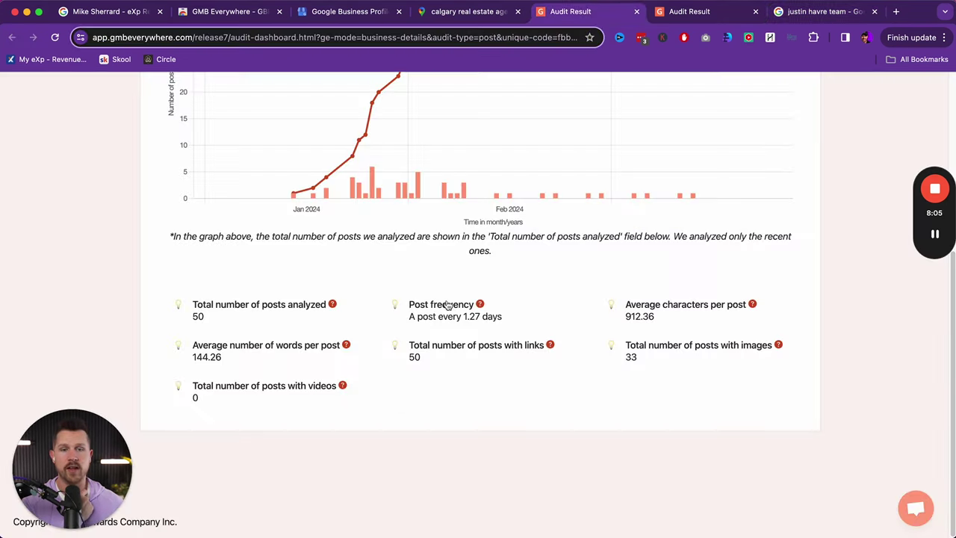
scroll(427, 340, "up", 5)
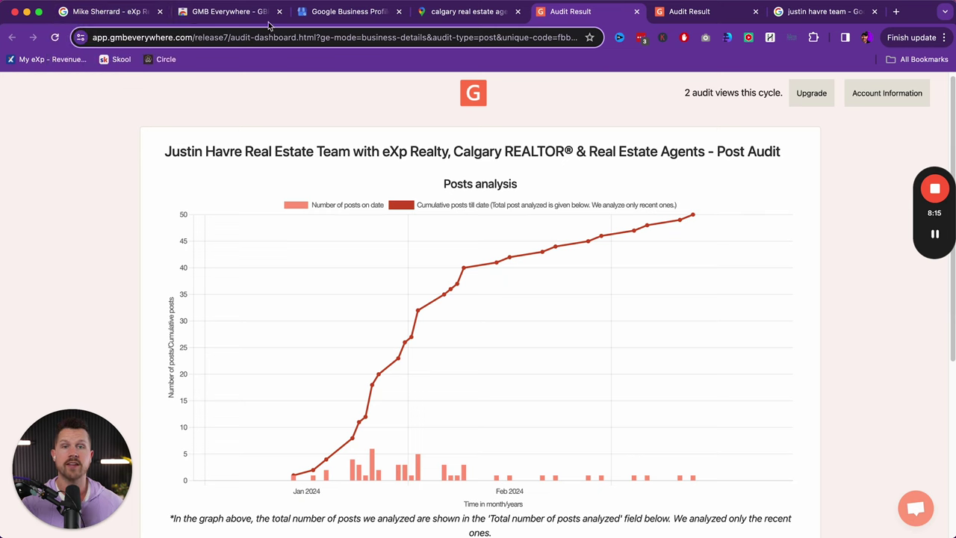
left_click(399, 12)
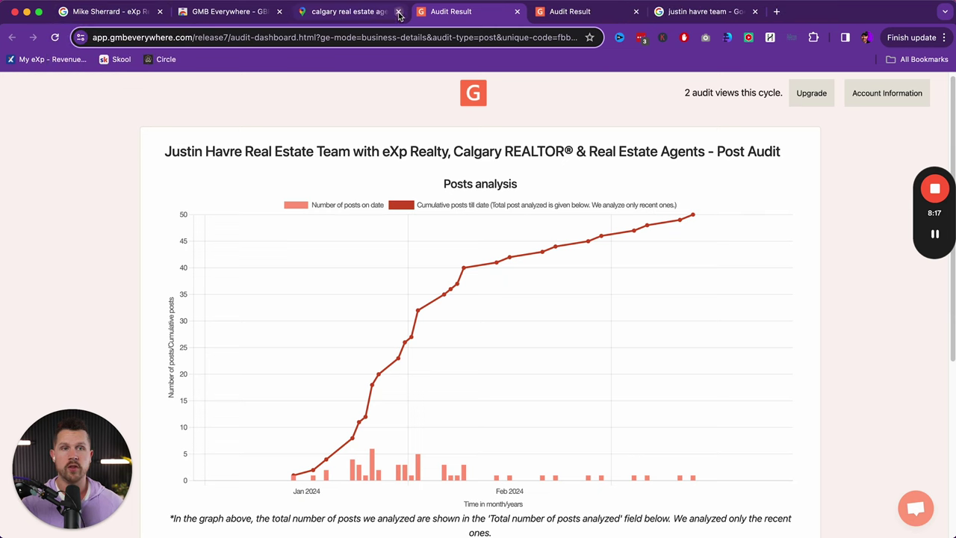
- Return to the top-ranked team's basic audit and review its business details and the Other GMB details links
left_click(96, 12)
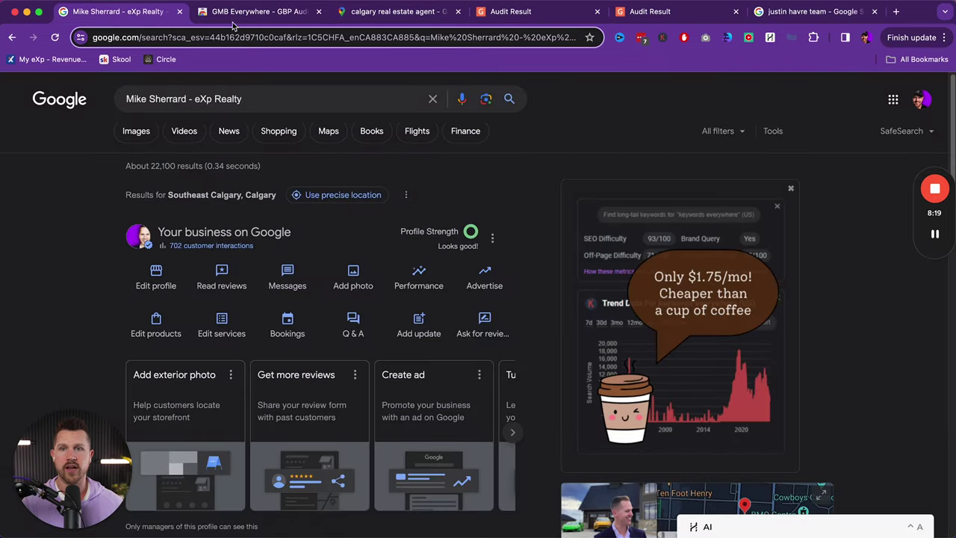
left_click(369, 16)
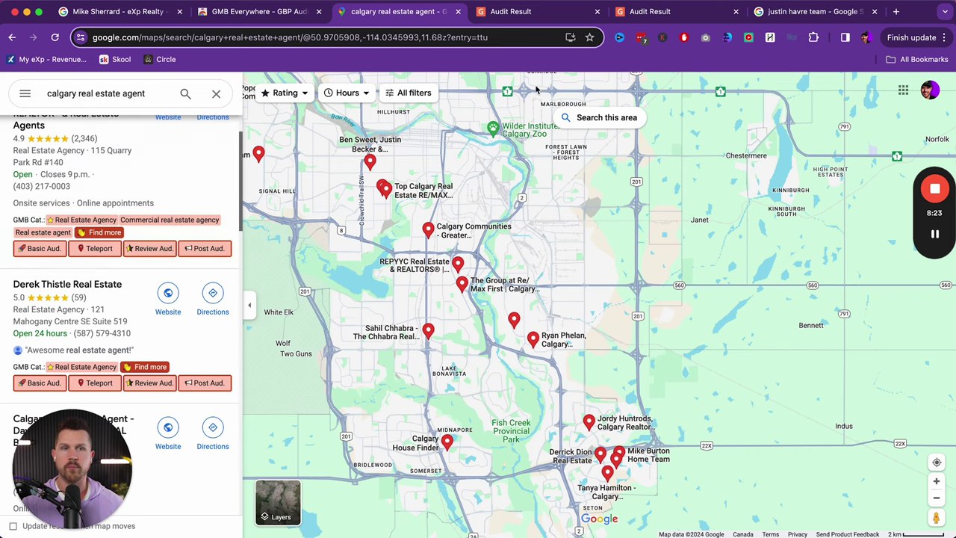
left_click(672, 12)
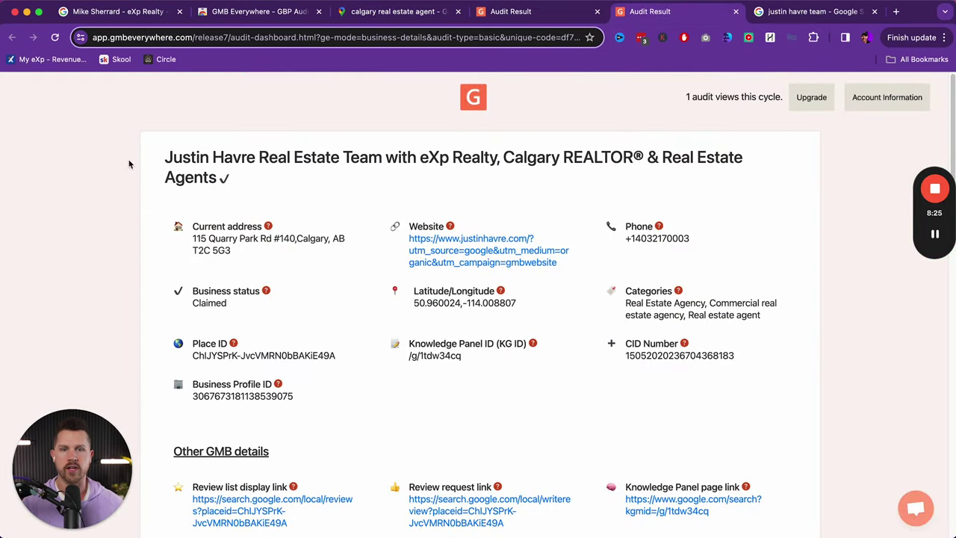
scroll(155, 183, "down", 2)
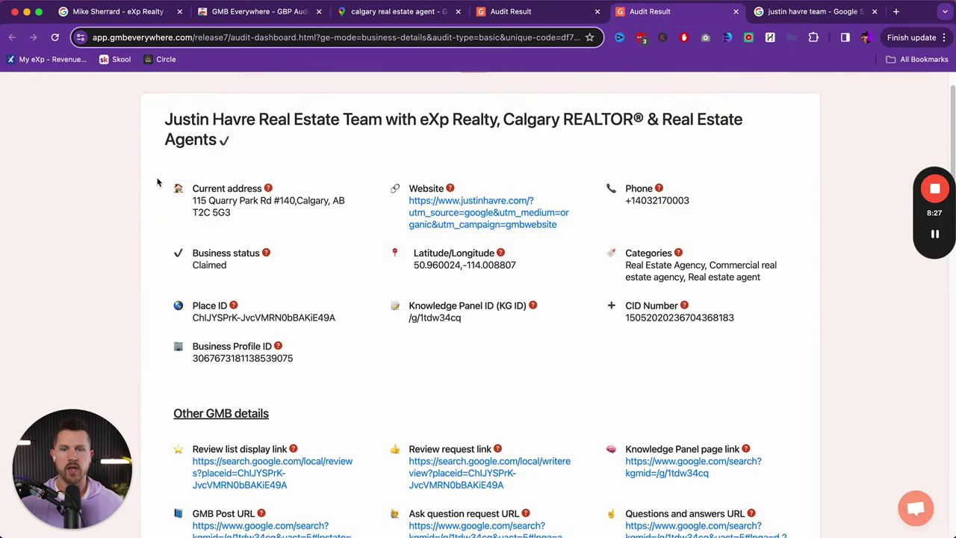
scroll(152, 194, "down", 5)
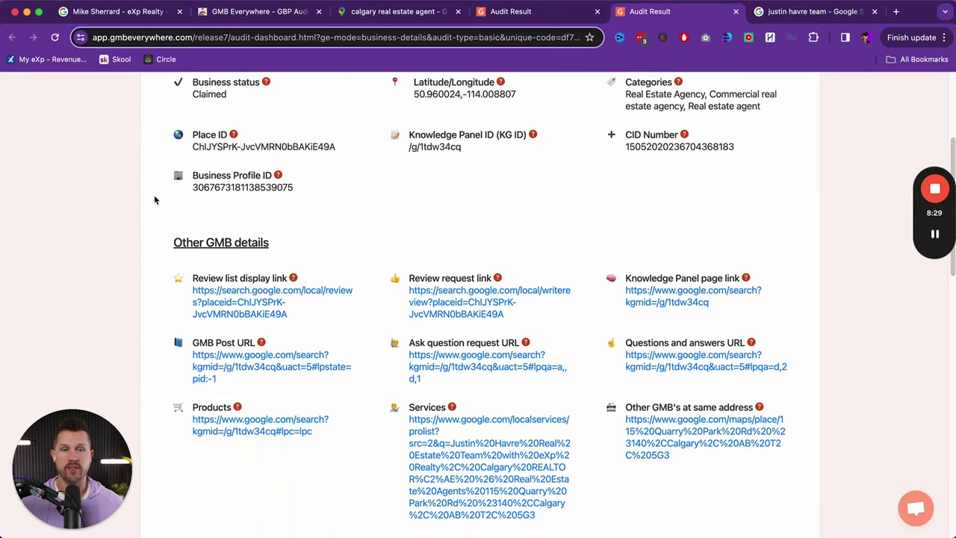
scroll(154, 202, "down", 3)
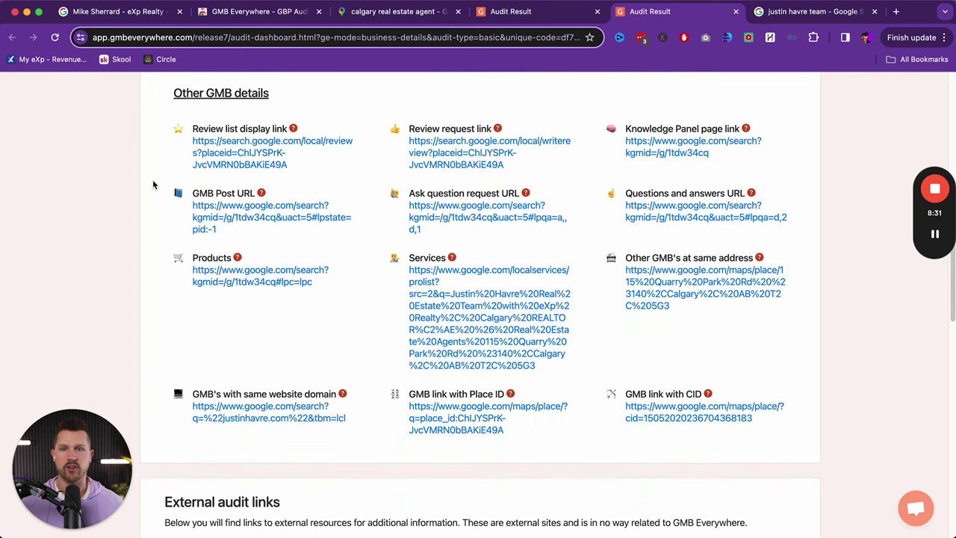
left_click_drag(72, 110, 158, 83)
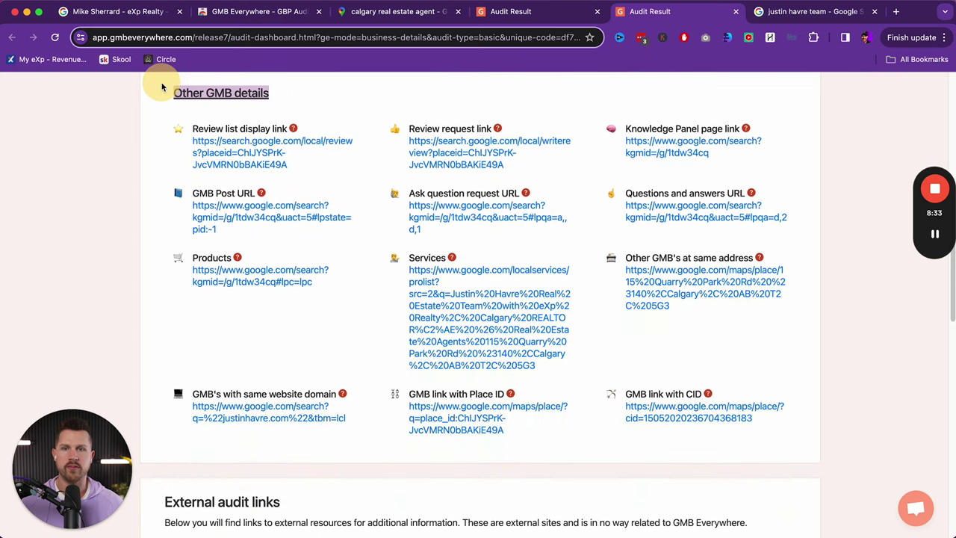
- Open the team's GMB Post URL from the audit, read through its recent updates, and close the updates list
mouse_move(245, 218)
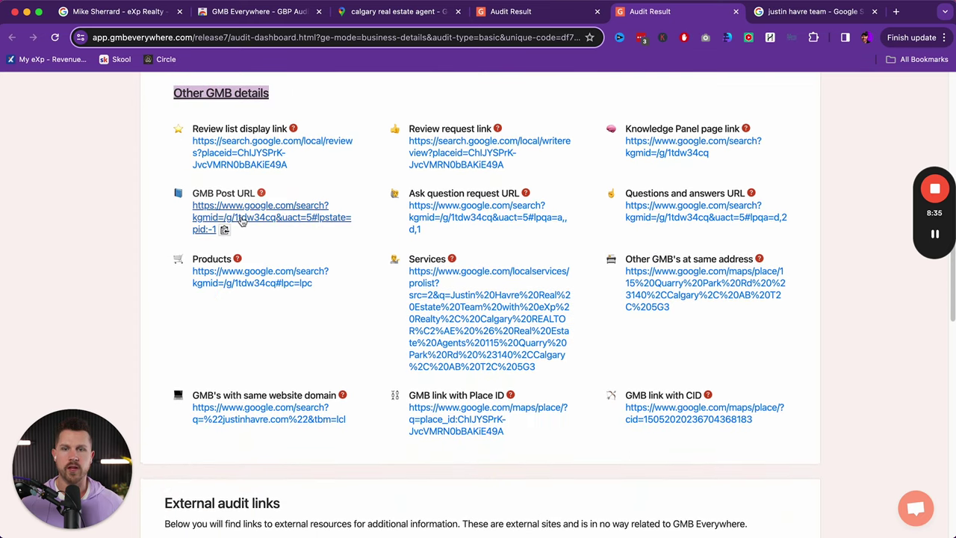
left_click(245, 218)
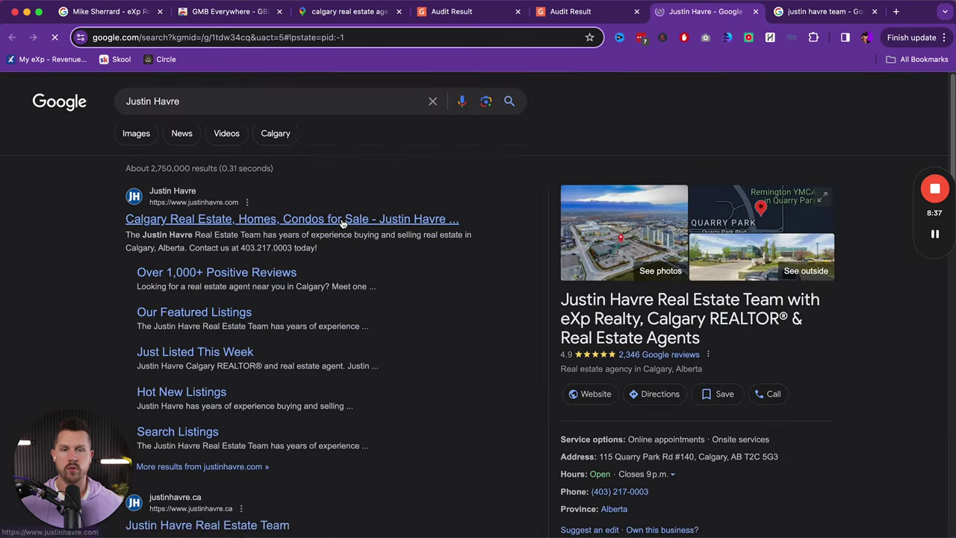
scroll(363, 226, "down", 4)
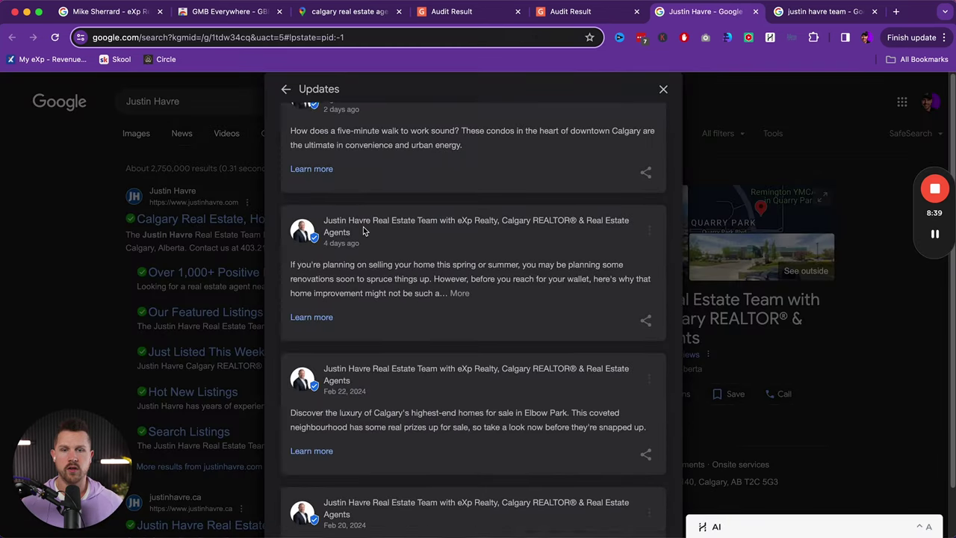
scroll(374, 247, "down", 10)
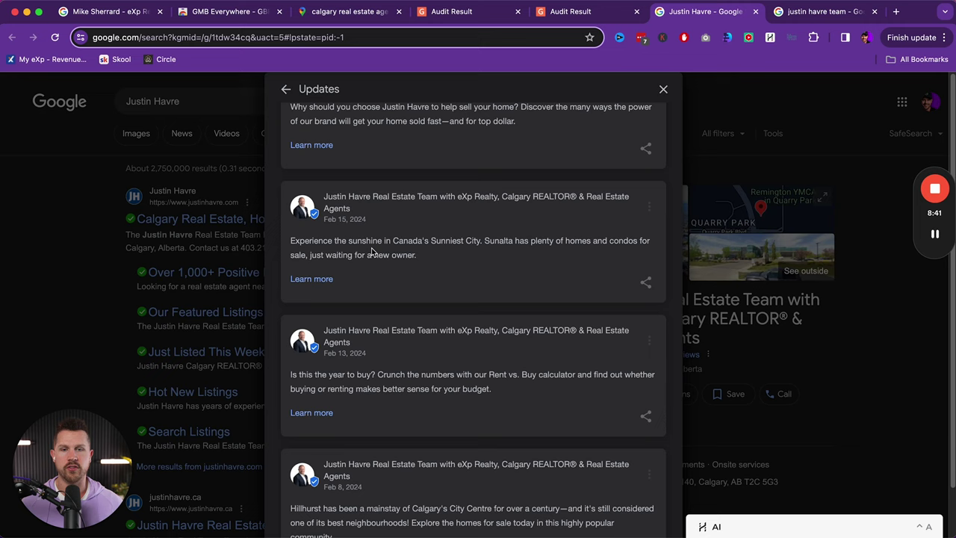
scroll(370, 248, "down", 5)
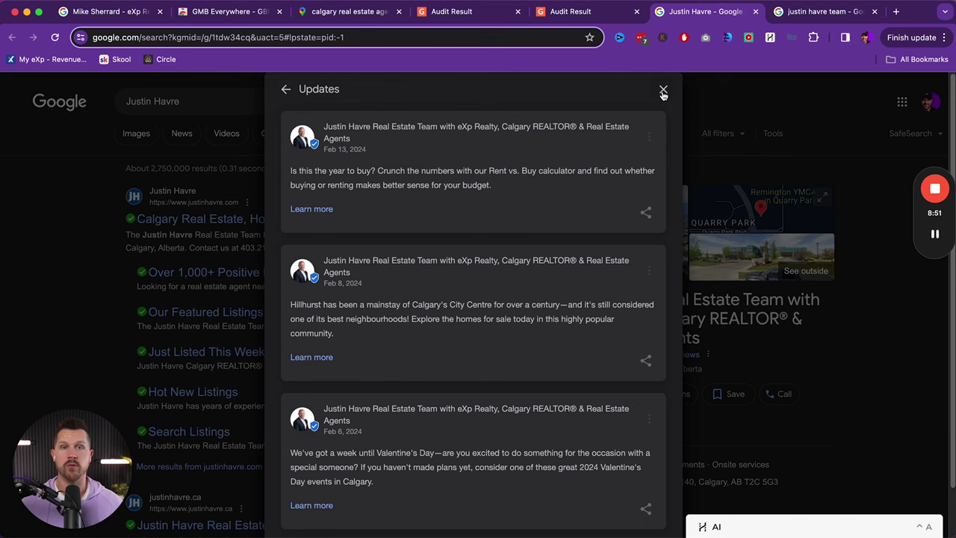
left_click(662, 92)
- Open the team's Products link from the basic audit and review its real estate types, featured properties and services
left_click(575, 11)
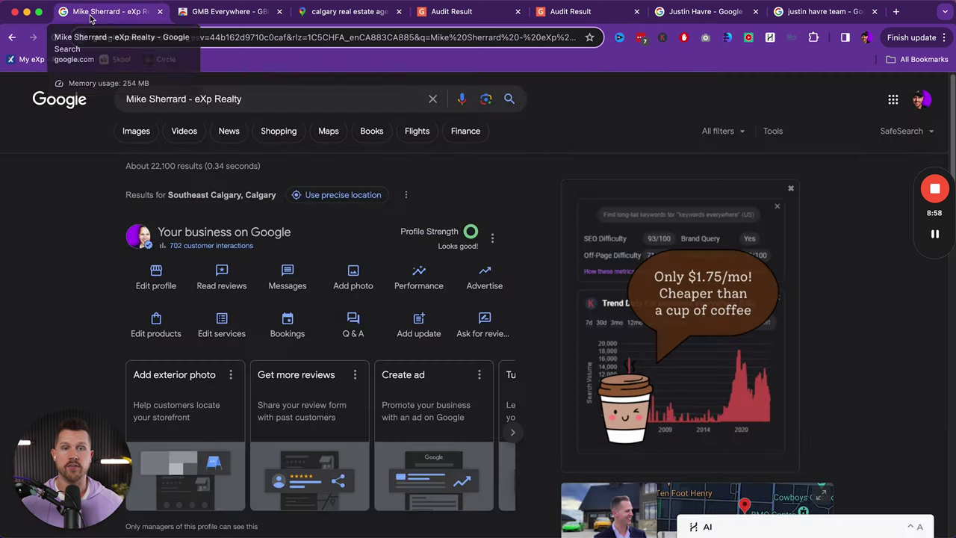
left_click(91, 13)
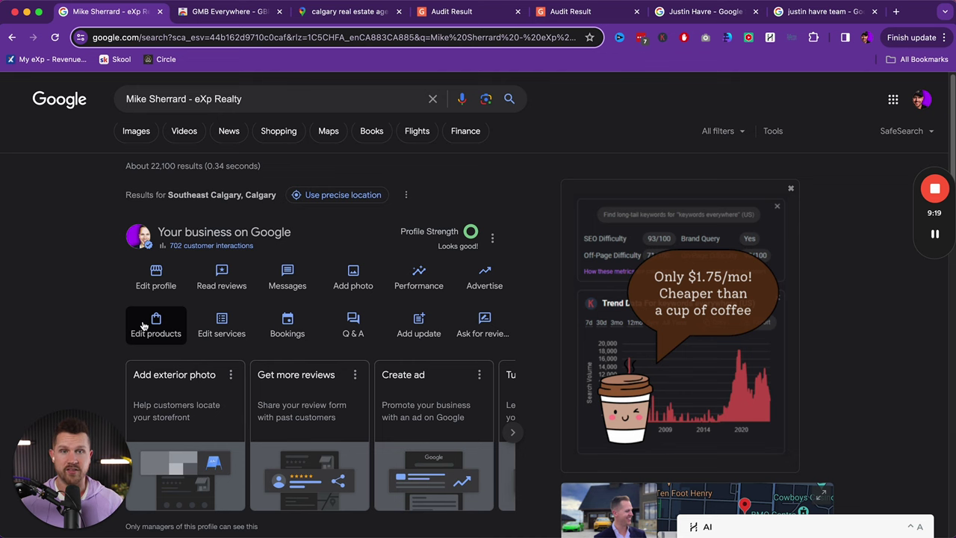
left_click(562, 11)
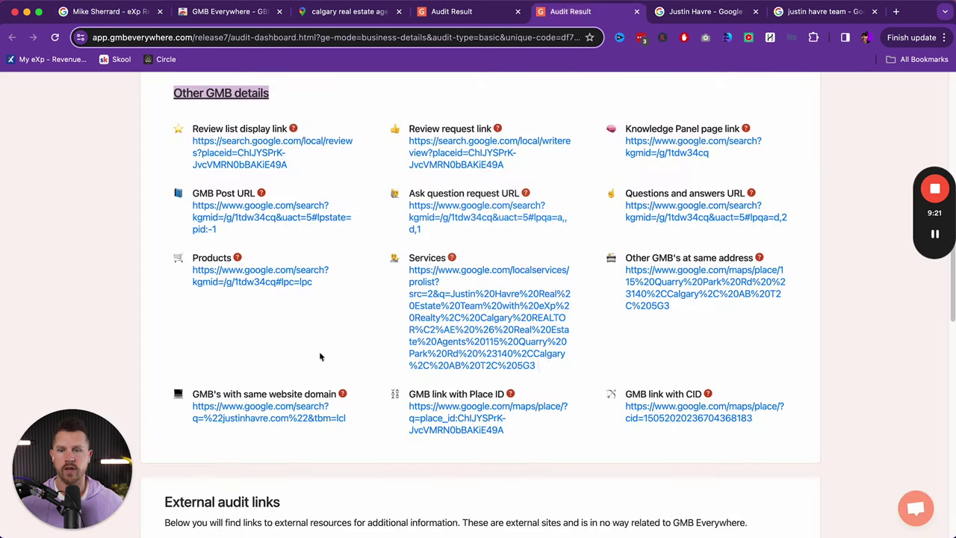
left_click(222, 278)
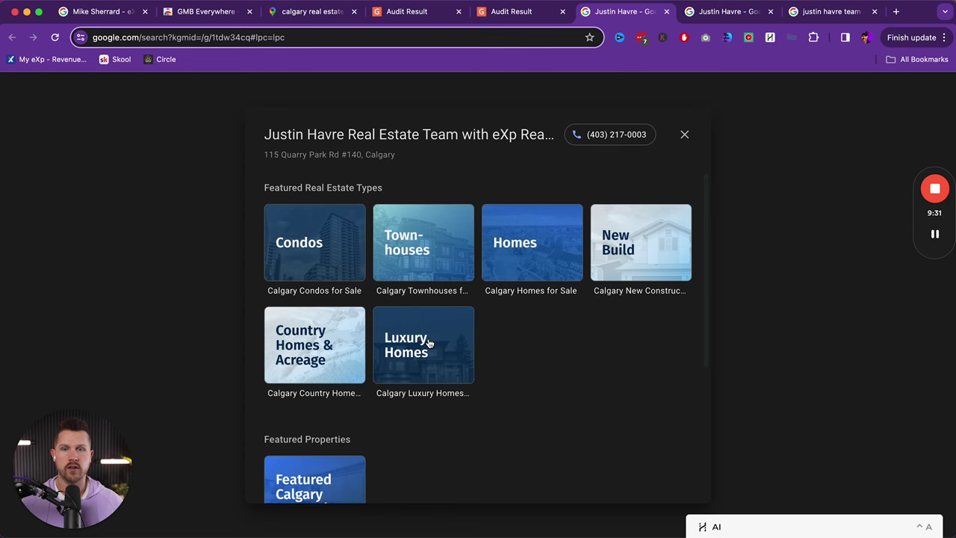
scroll(424, 339, "down", 5)
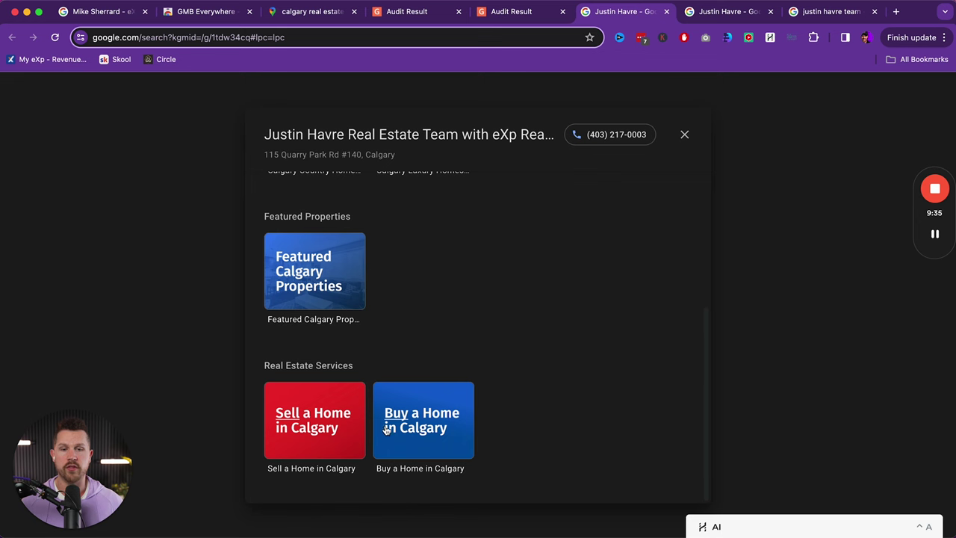
scroll(338, 312, "up", 3)
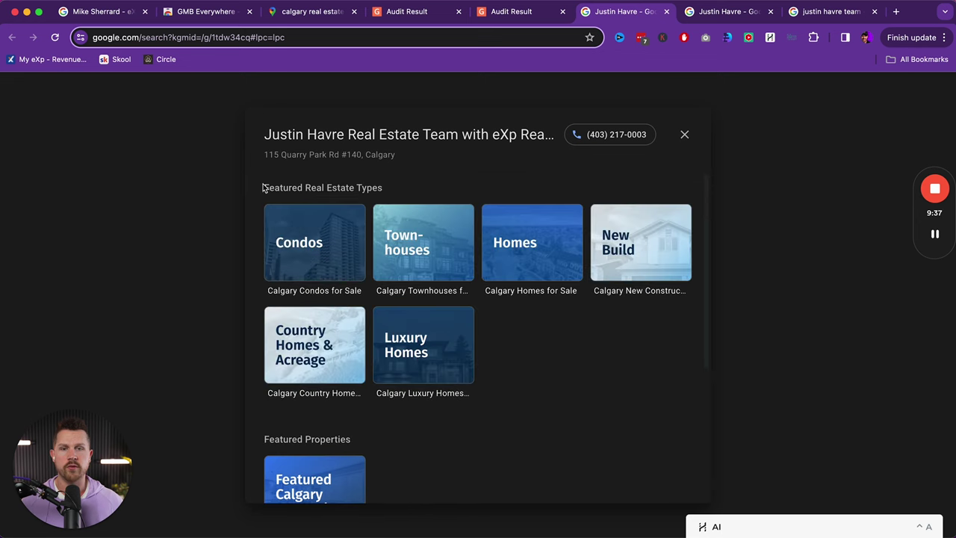
- Return to the managed business profile, start a new product in its product editor, and name it Mahogany
left_click(93, 13)
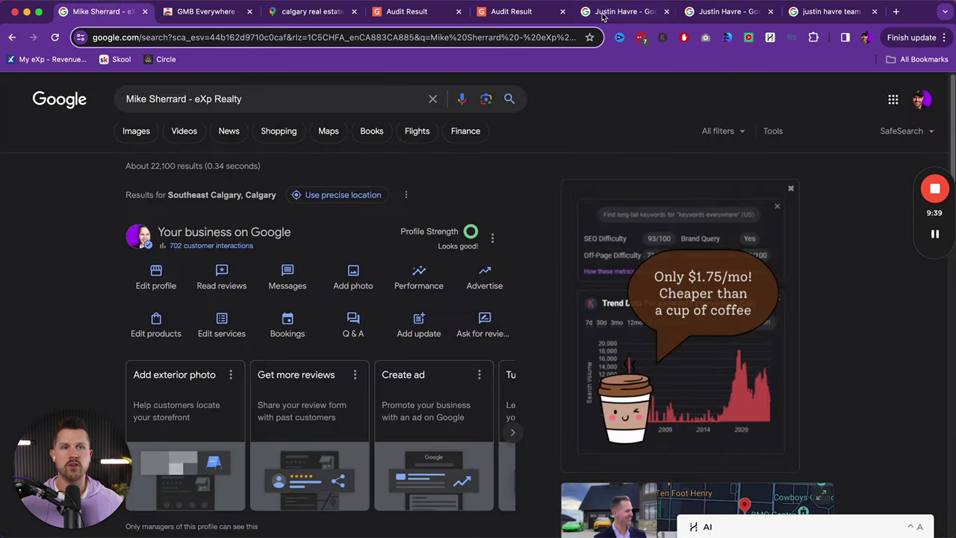
left_click(505, 12)
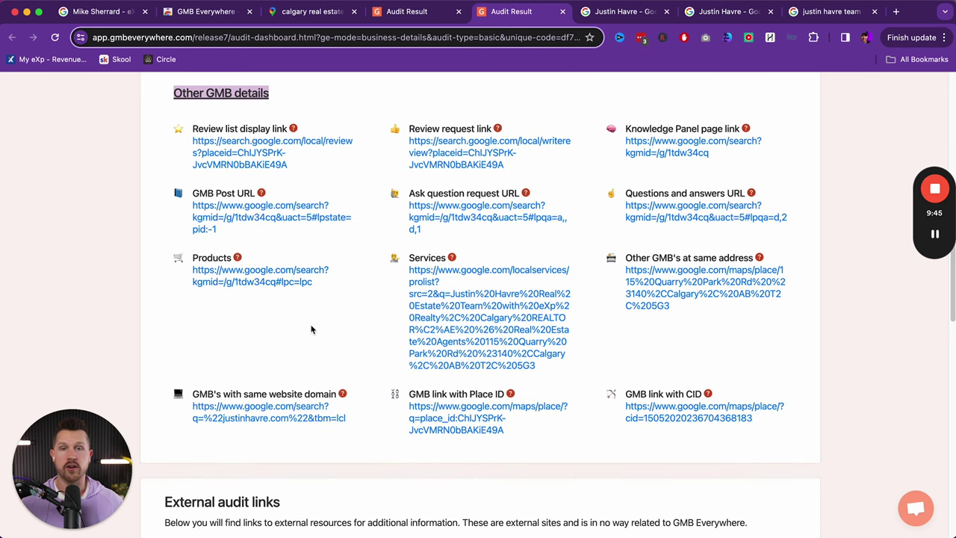
key("super+1")
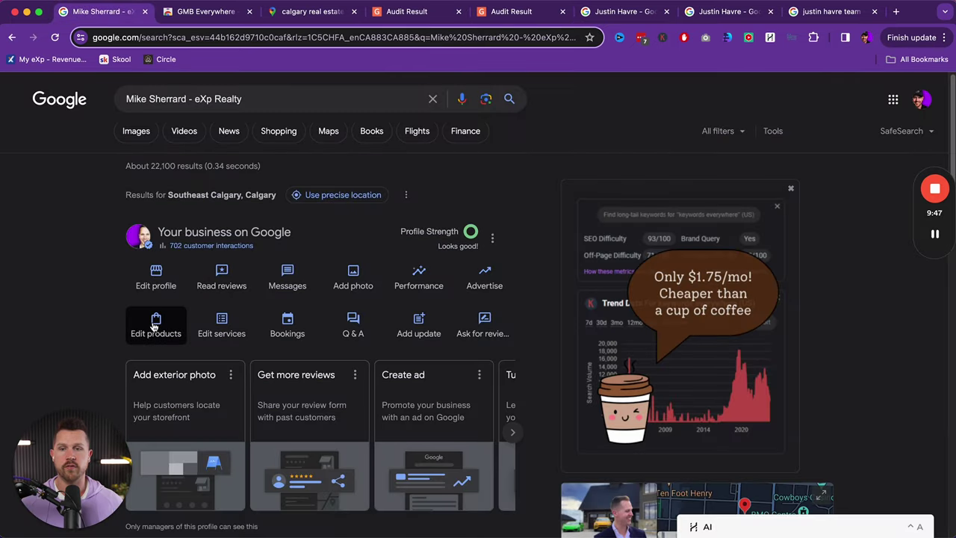
left_click(154, 326)
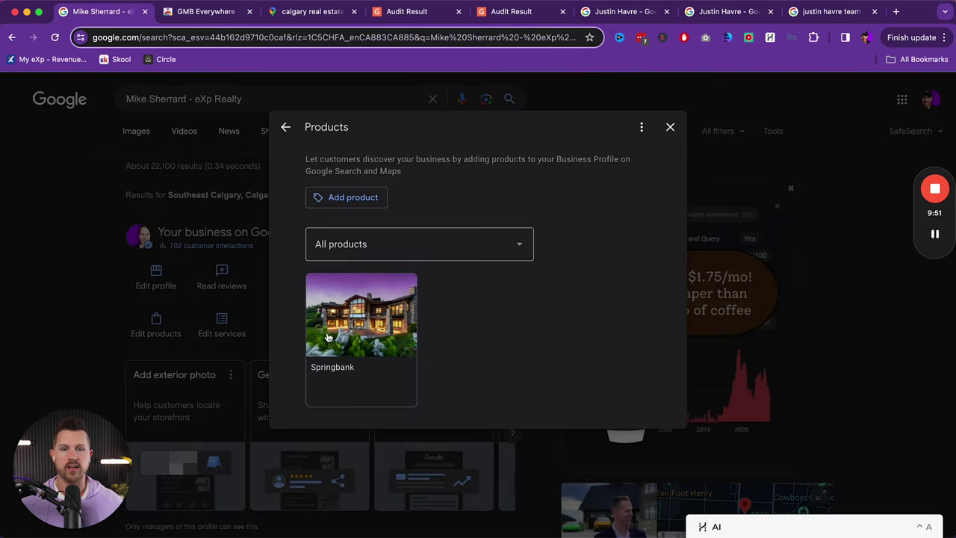
left_click(348, 197)
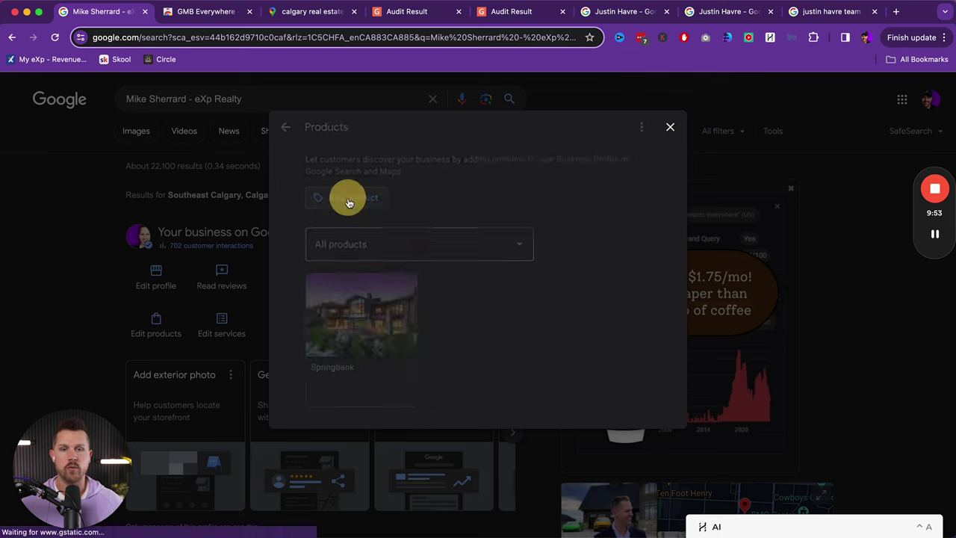
left_click(363, 172)
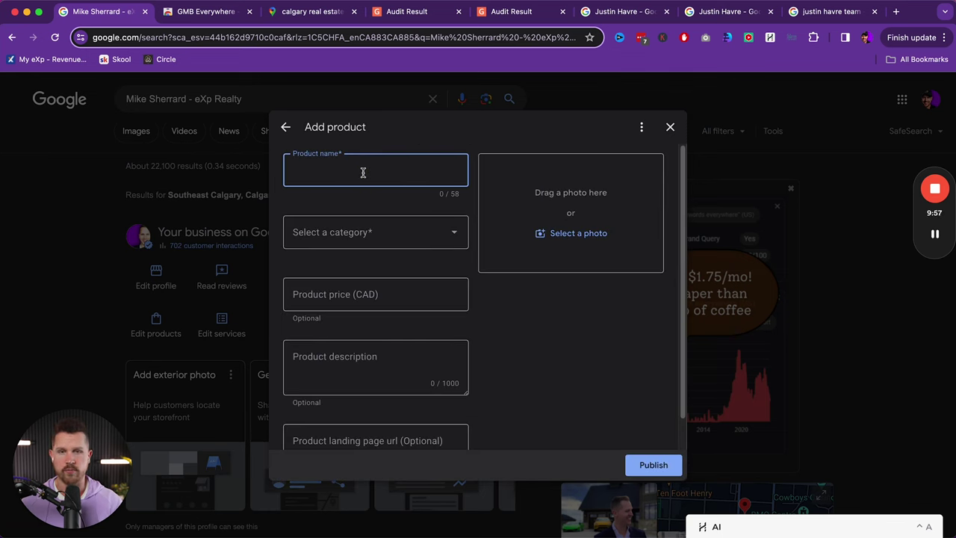
type("Ac")
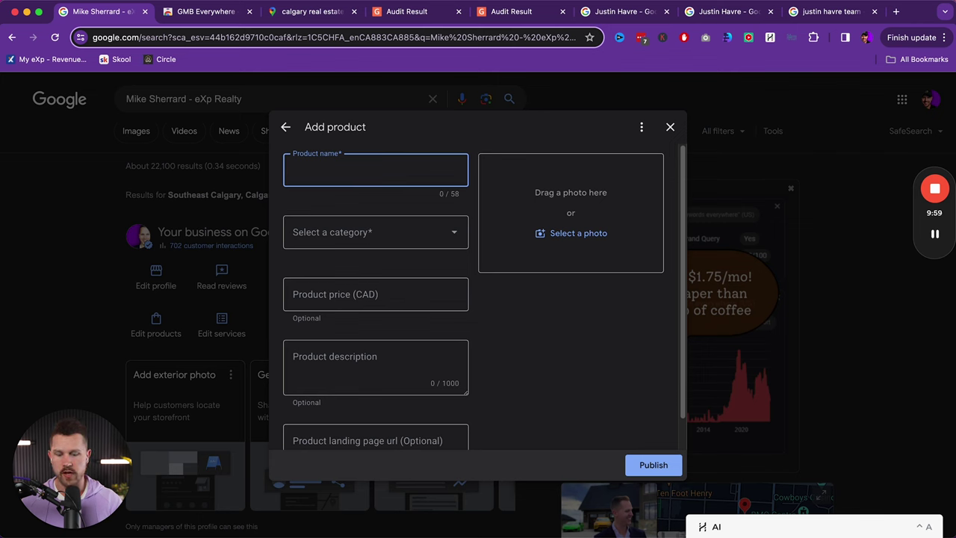
type("Mahogany")
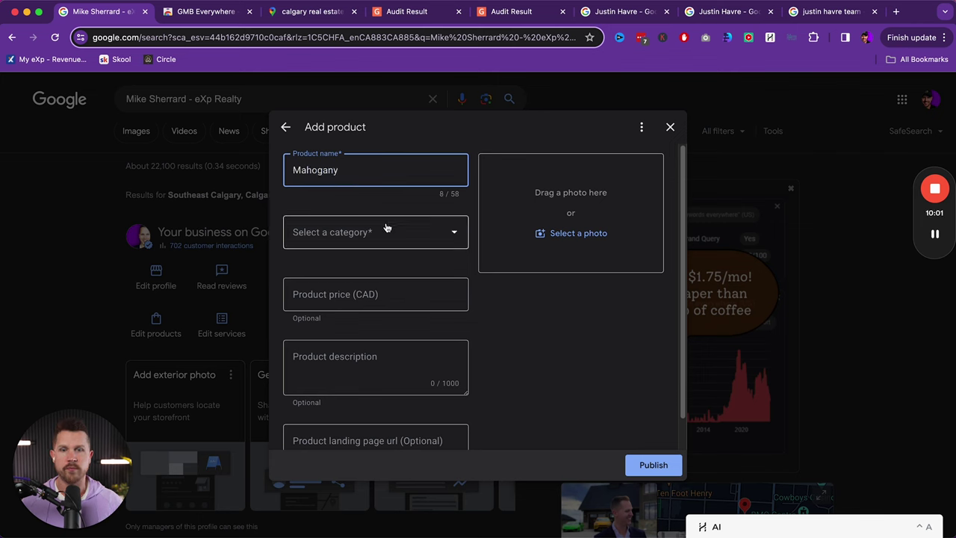
- Assign the Mahogany product to the Real Estate Community category and check the optional price, description and landing page URL fields
left_click(386, 233)
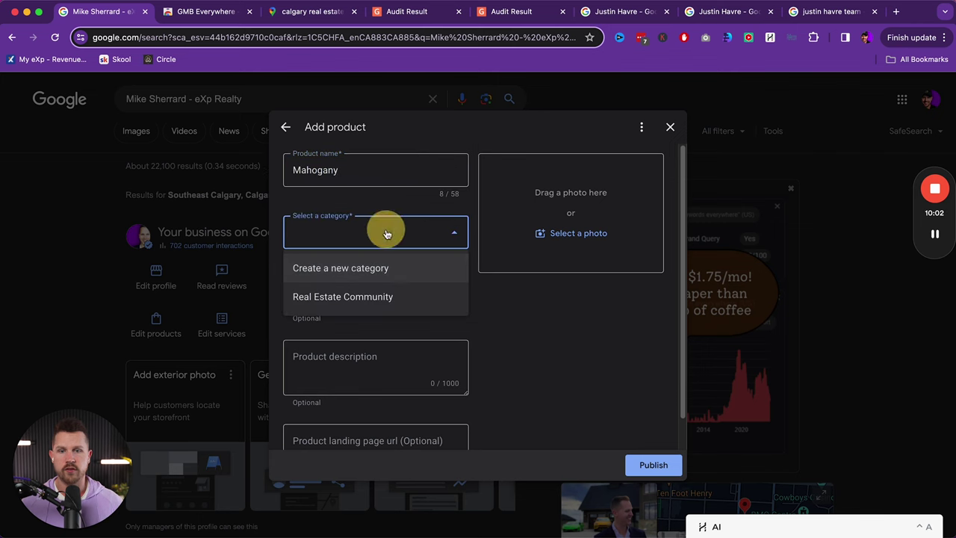
left_click(366, 297)
scroll(512, 316, "down", 1)
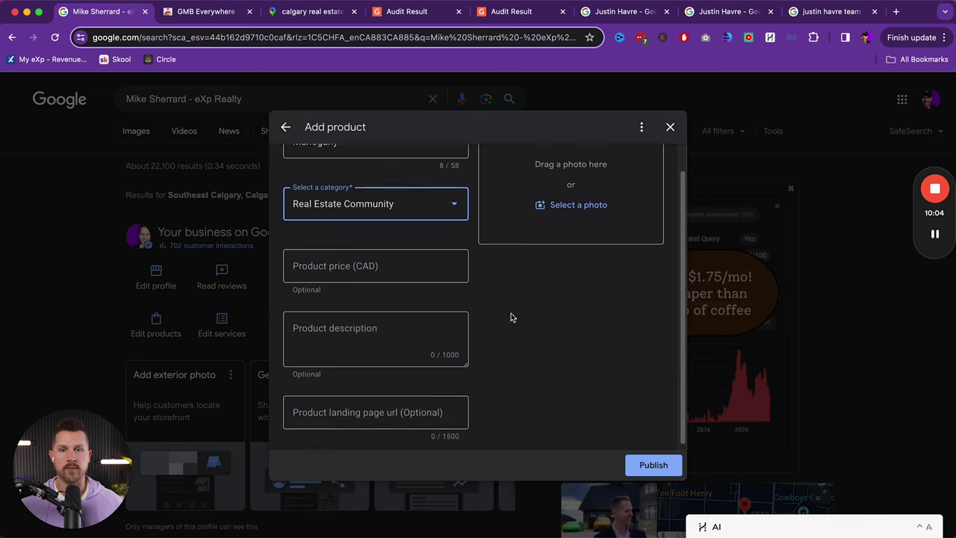
left_click(387, 406)
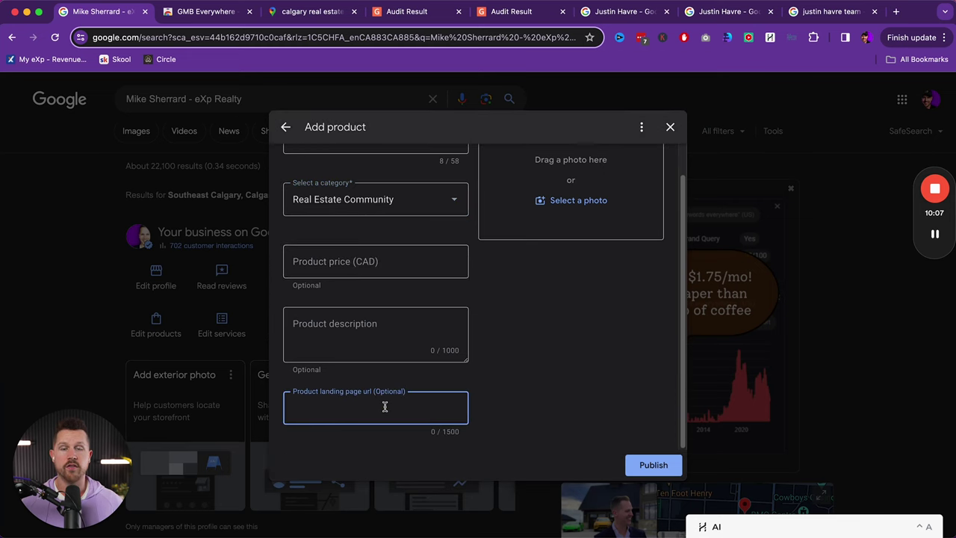
scroll(321, 175, "up", 1)
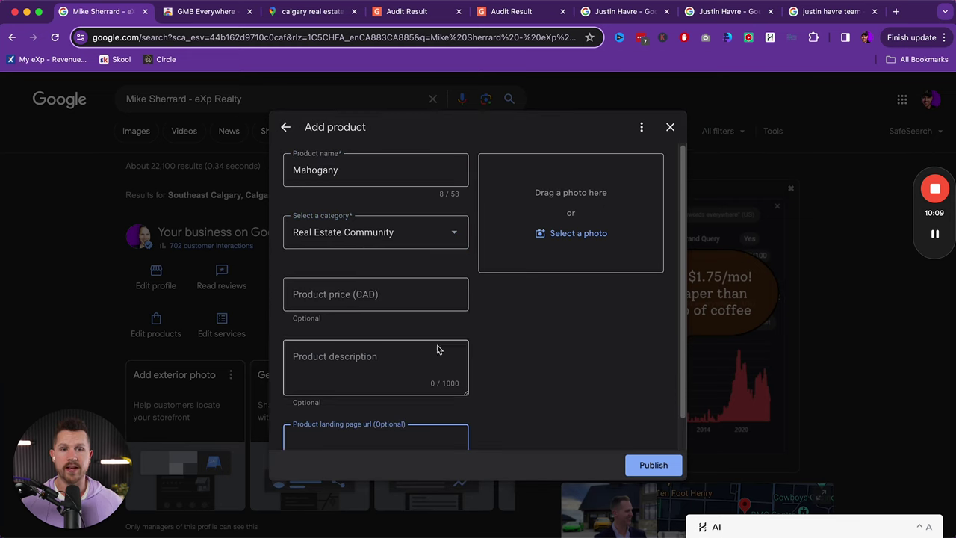
- Add the Heritage Isle twilight house photo from the Tutorials folder, publish the Mahogany product, and view the product list
left_click(559, 245)
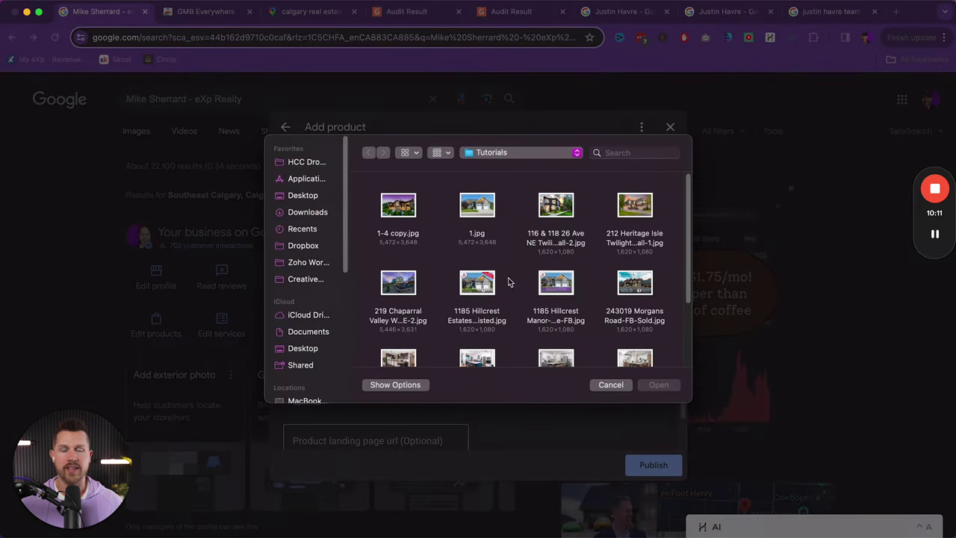
scroll(534, 261, "down", 1)
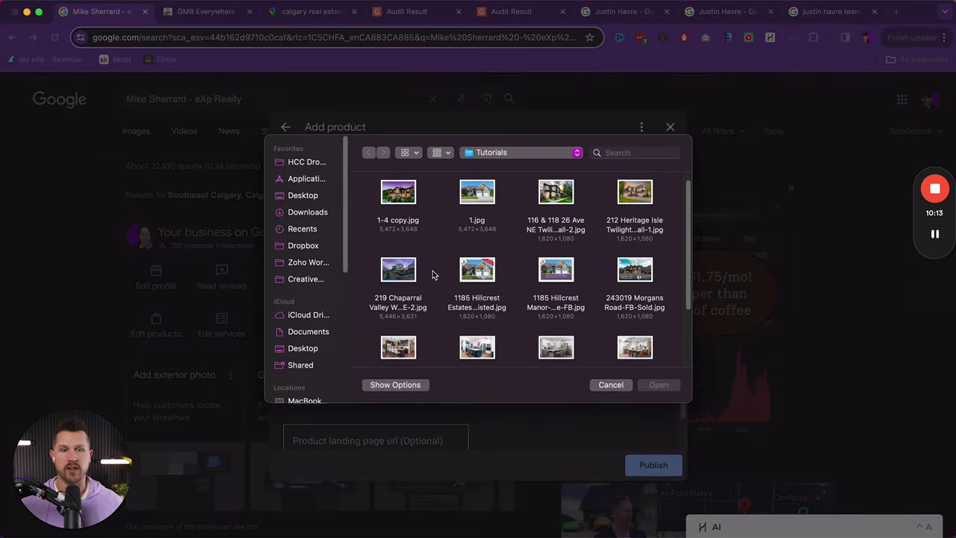
double_click(637, 197)
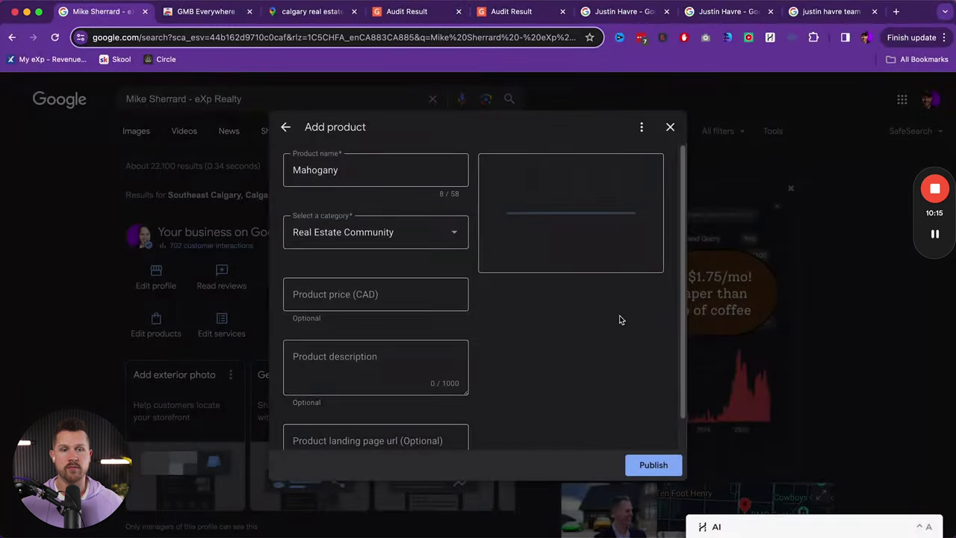
left_click(651, 465)
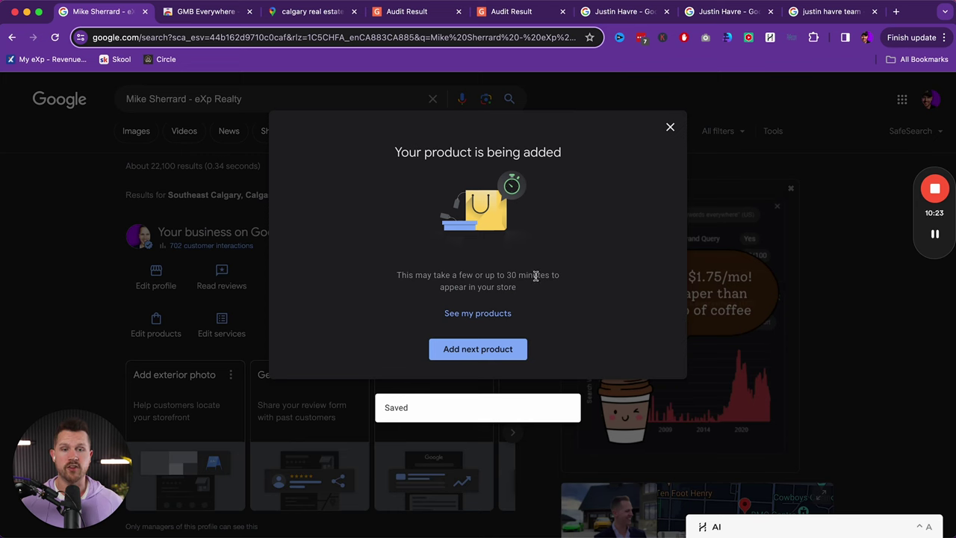
left_click(481, 315)
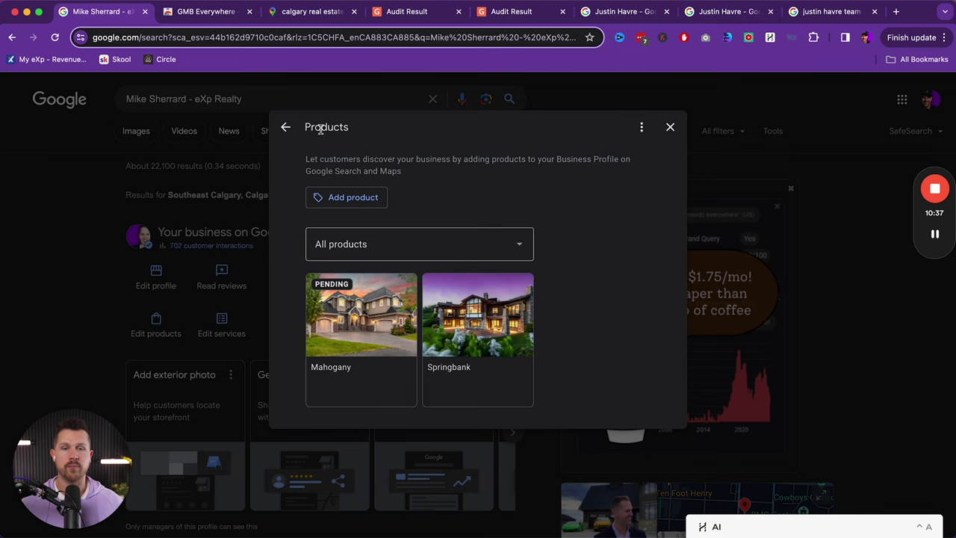
- Compare the competitor team's featured real estate types with the product list of the managed business profile
left_click(822, 13)
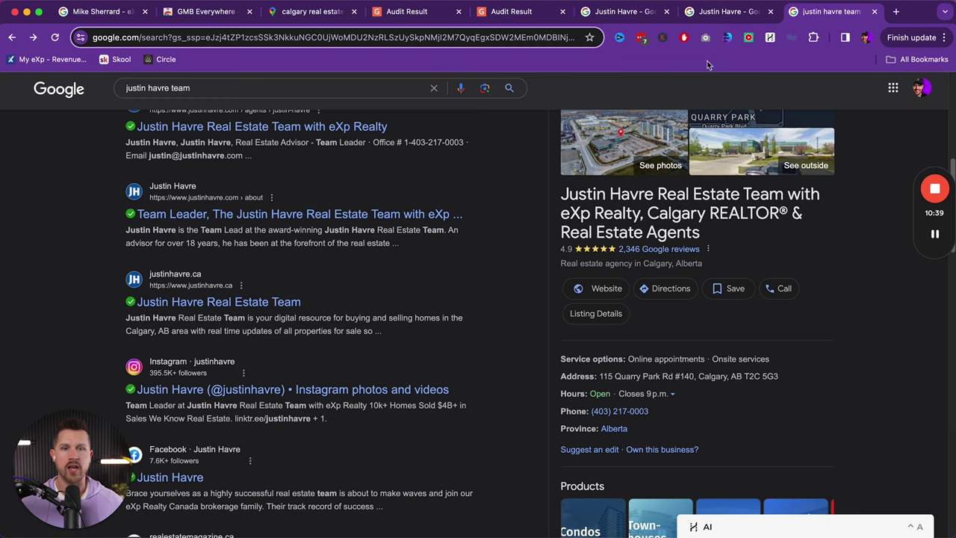
left_click(722, 12)
left_click(631, 11)
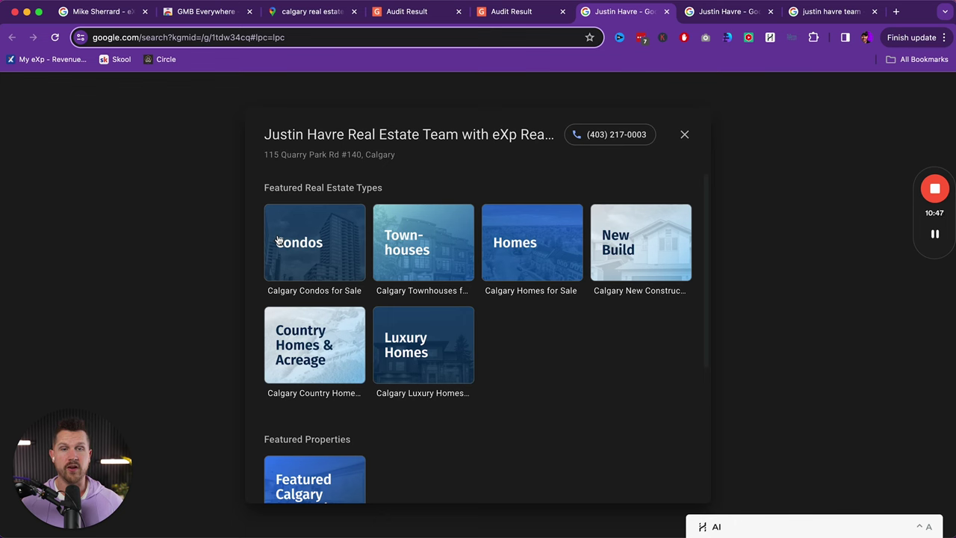
left_click(97, 16)
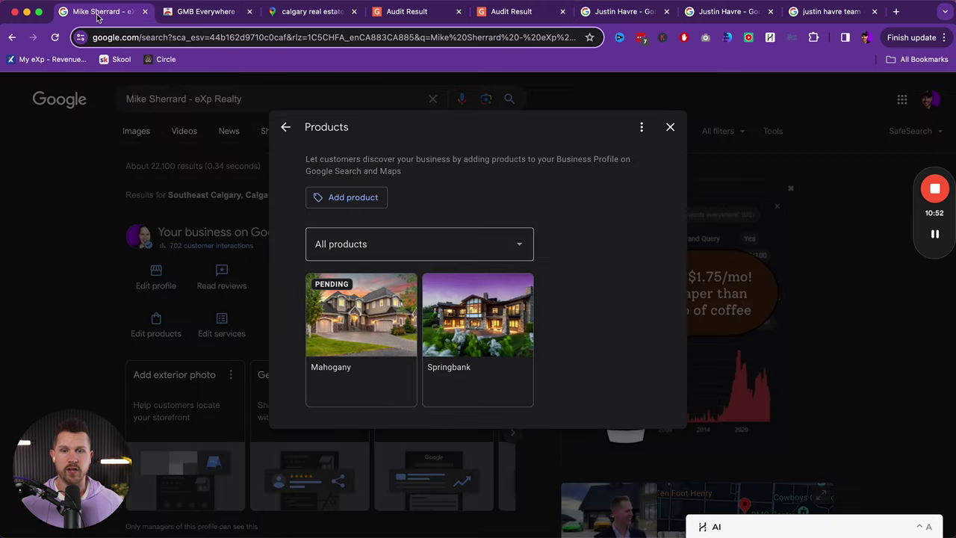
- Close the product list, inspect the profile's photo and video upload form, and leave it without adding anything
left_click(669, 126)
left_click(350, 272)
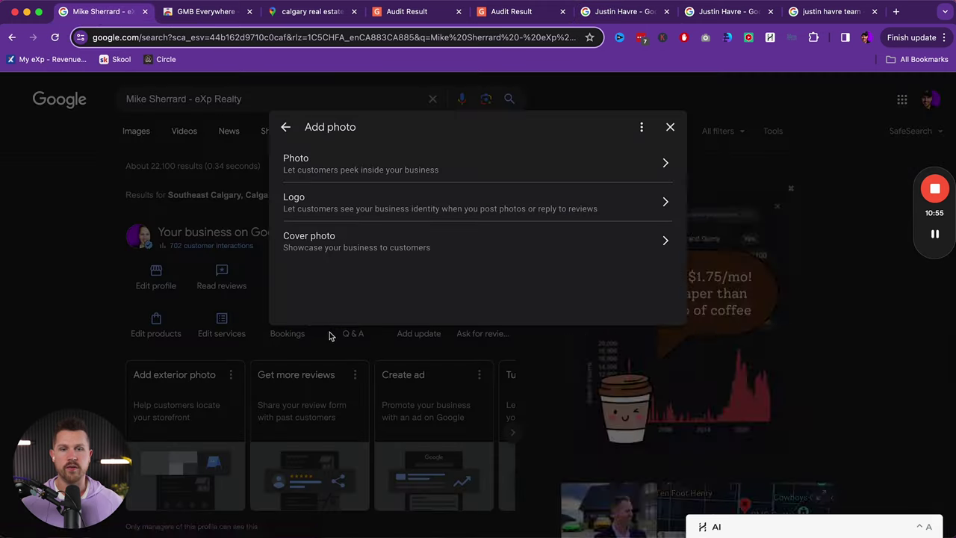
left_click(331, 160)
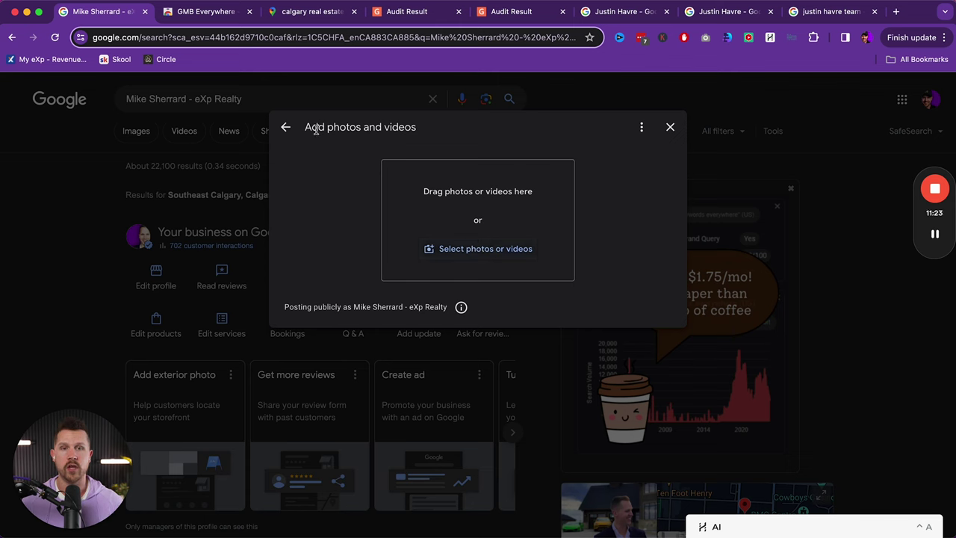
left_click(284, 127)
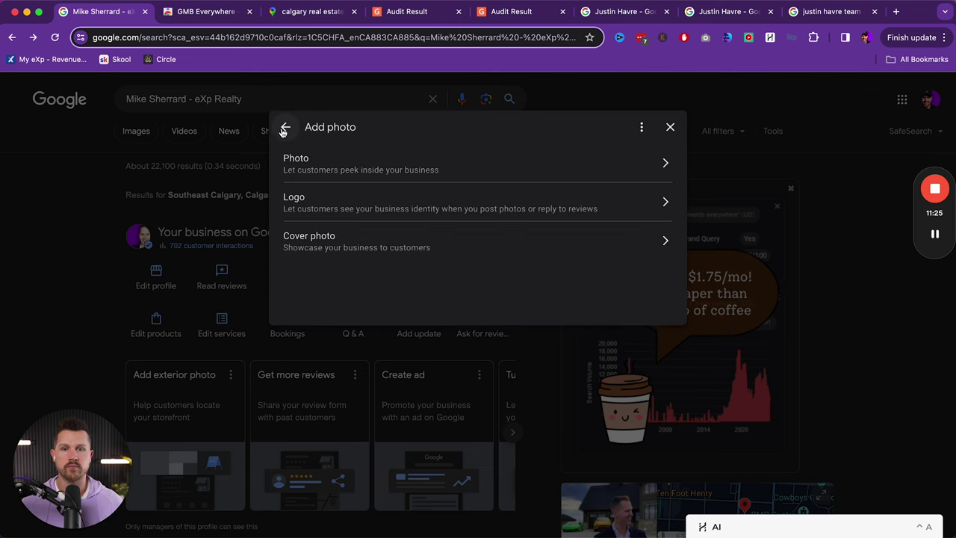
left_click(294, 130)
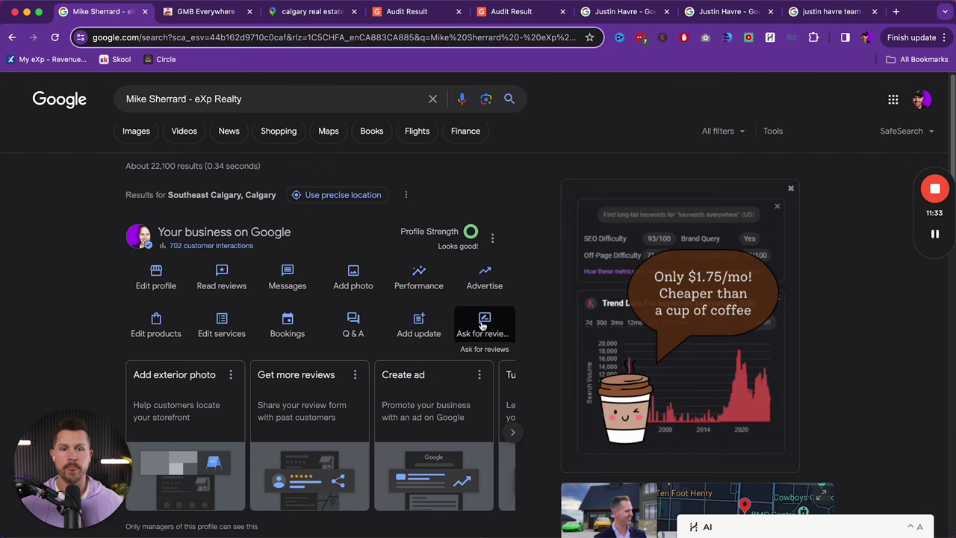
- Open a new update post and check its photo, description and optional button fields
left_click(421, 323)
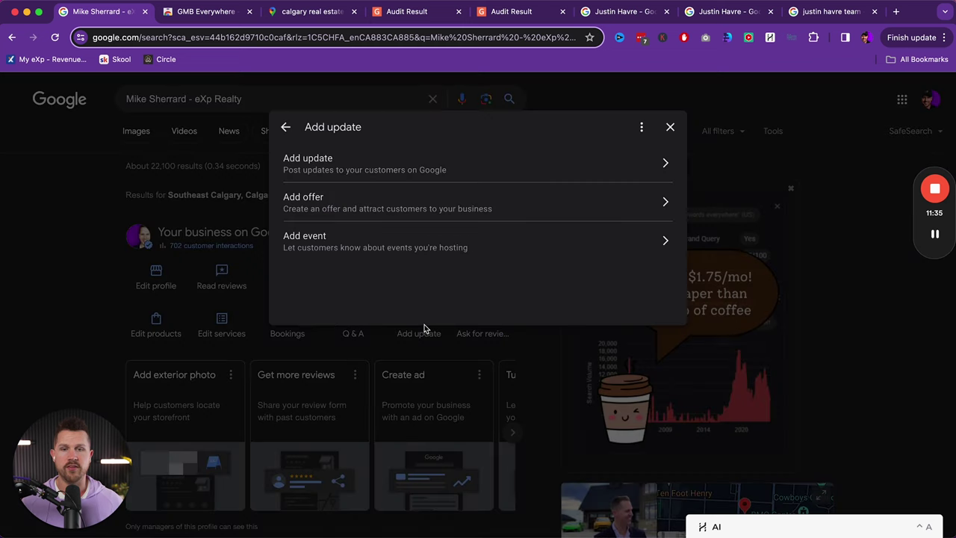
left_click(336, 159)
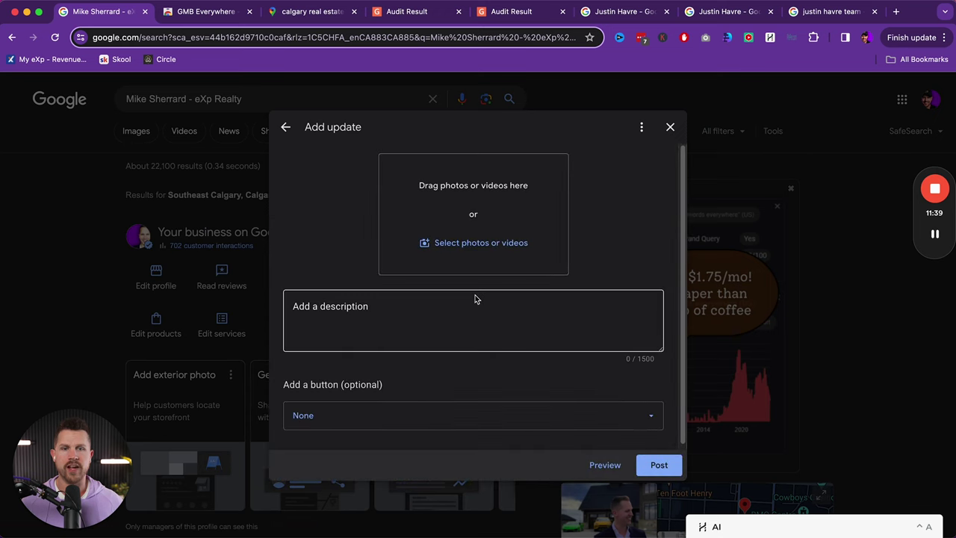
left_click(429, 301)
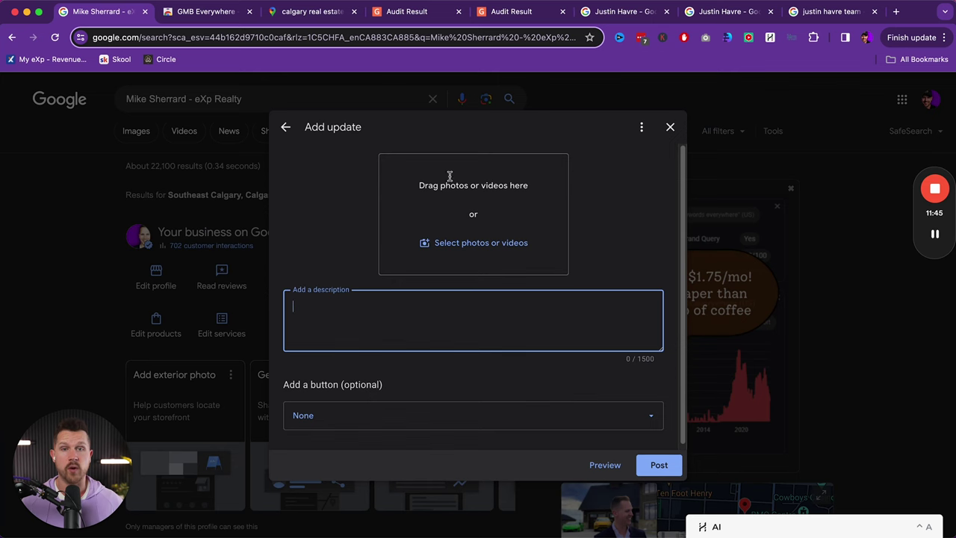
- Open the competitor's GMB Post URL from the basic audit and review the team's recent updates
left_click(807, 11)
left_click(719, 12)
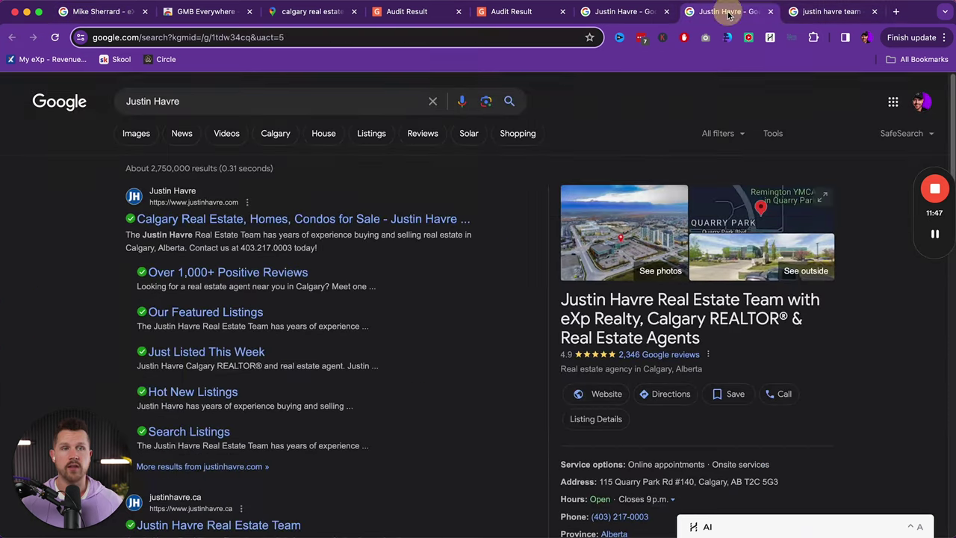
left_click(607, 14)
left_click(531, 14)
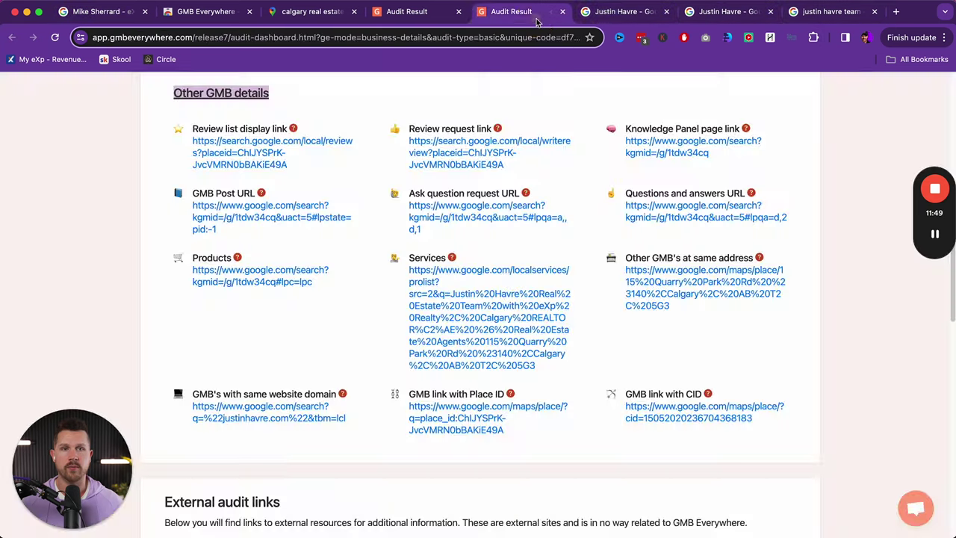
left_click(243, 211)
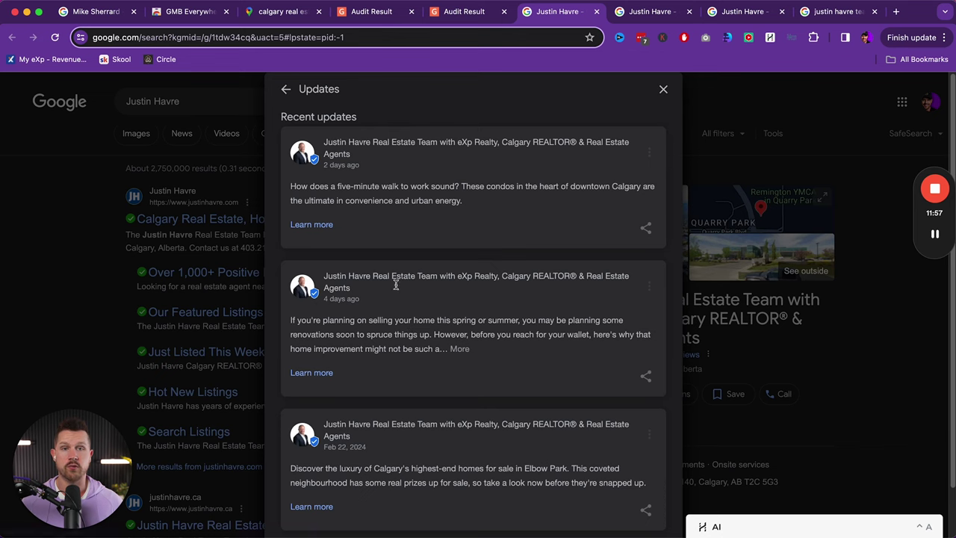
- Return to the managed profile, discard the empty update post, and open the shareable customer review link
left_click(93, 11)
left_click(476, 314)
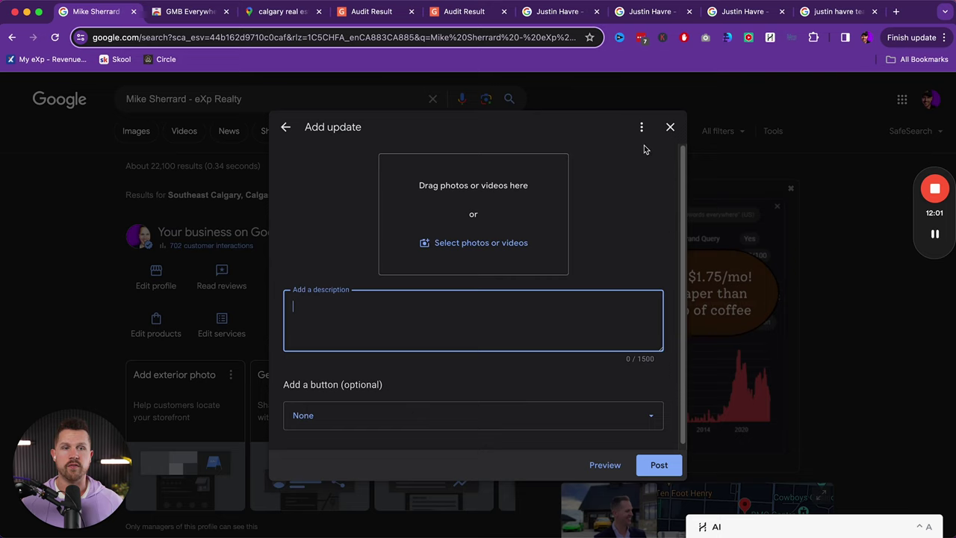
left_click(670, 127)
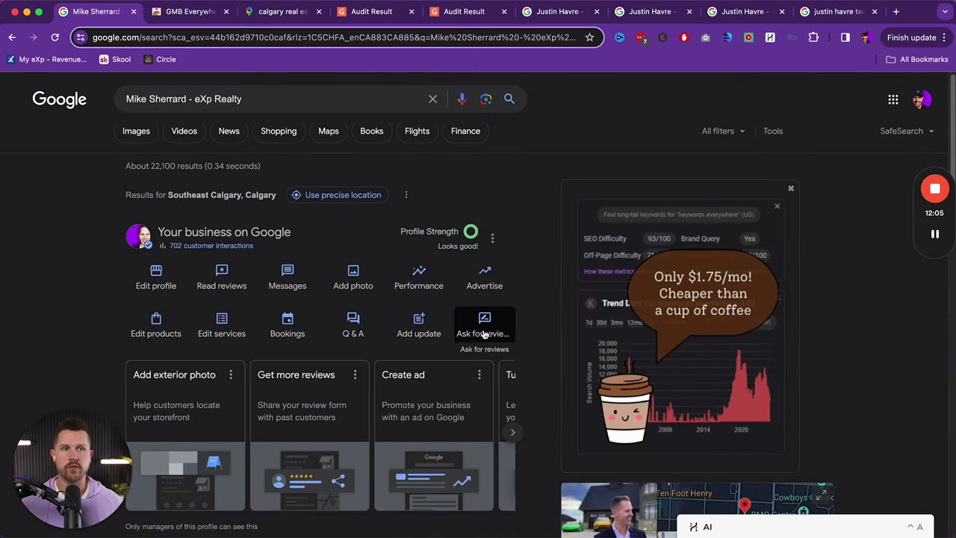
left_click(483, 329)
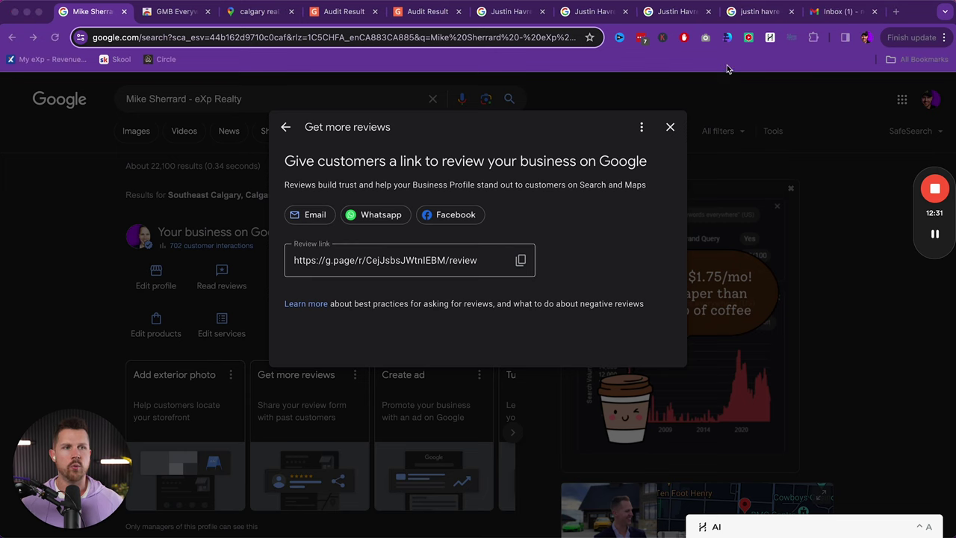
- Switch to the new Gmail message and set its subject to "🥳 Congrats on your new home! Please let me know how I did 🙏"
left_click(834, 12)
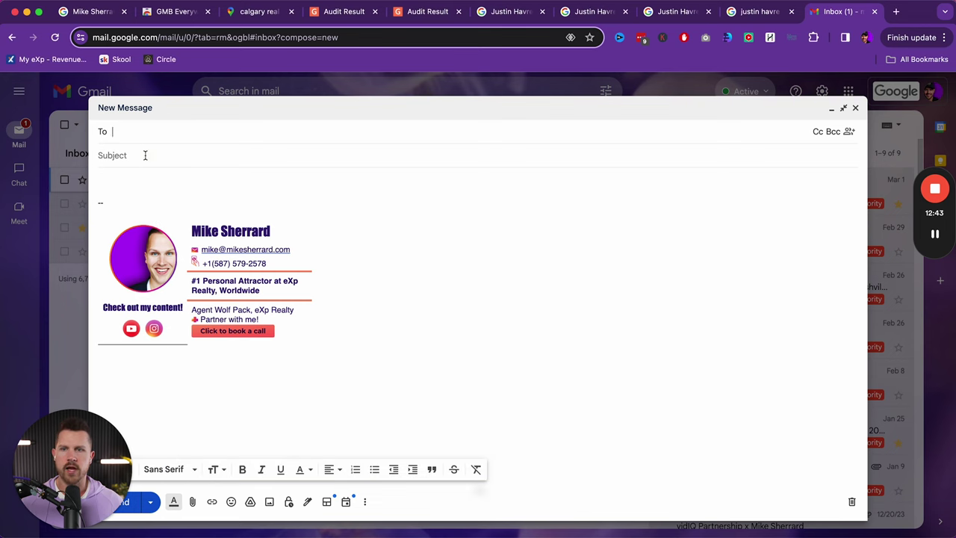
left_click(146, 154)
type("🥳 Congrats on your new home! Please let me know how I did 🙏")
left_click(145, 166)
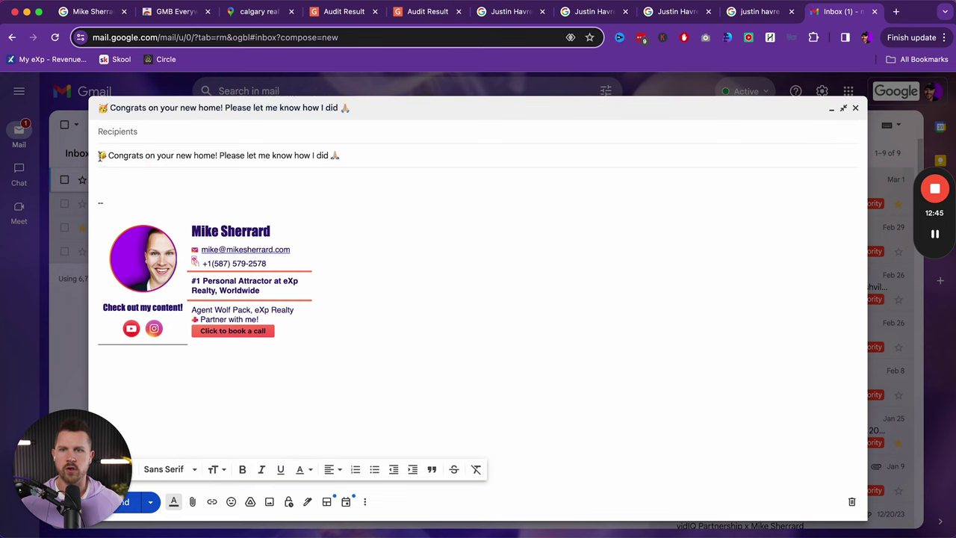
left_click_drag(99, 157, 344, 164)
- Fill the email body with the "Hey [name]!" template congratulating the client on the new home and requesting a review through the direct Google Reviews link
left_click(288, 180)
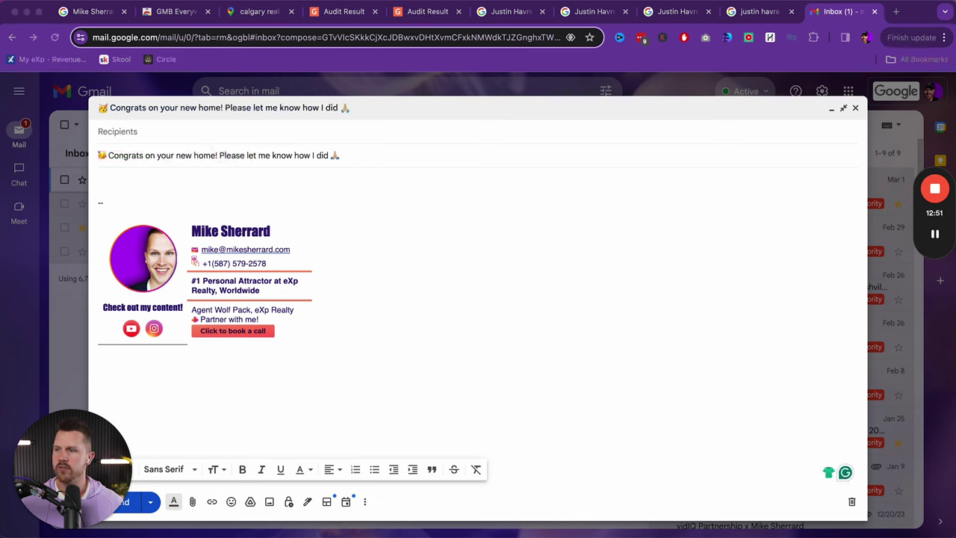
left_click(146, 183)
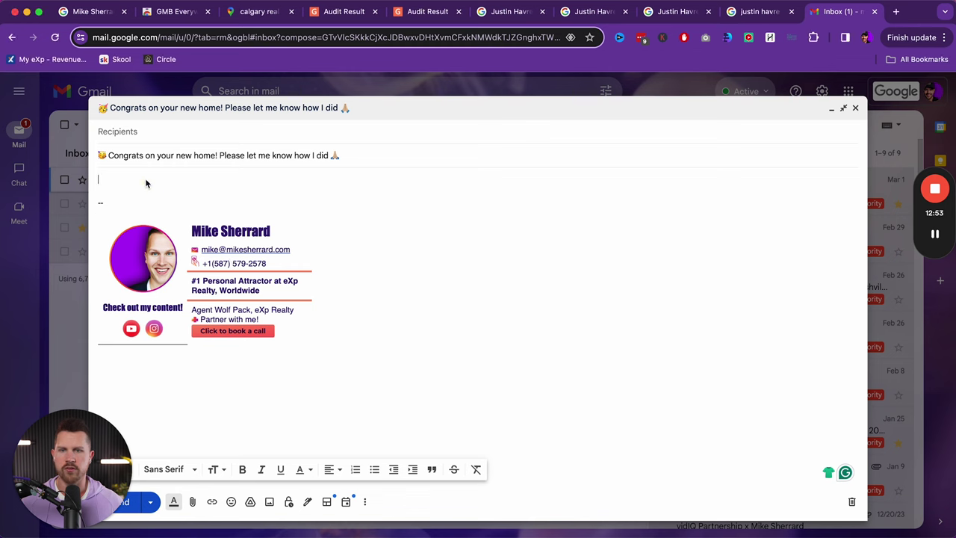
type("Hey [name]!  I just wanted to say a huge congrats on taking possession of your new home. It is absolutely beautiful and I can't wait to hear how you enjoy it, and see the incredible memories you create in it going forward.  It was truly a pleasure being on this journey together, and I am beyond grateful that you made the decision to work with me.  I never ask for anything, but the one thing that makes a huge difference in my business and allows me to provide the same experience I did for you, to others who are looking to find their next home, is getting a quick review. It only takes 1-2 minutes, but it means the world to me for those who are willing to.  Here is a direct link to my Google Reviews page: https://g.page/r/CejJsbsJWtnIEBM/review  Thank you again, and I look forward to catching up soon")
- Replace the broken emoji image after "catching up soon" in the closing line with a folded hands emoji
left_click(329, 355)
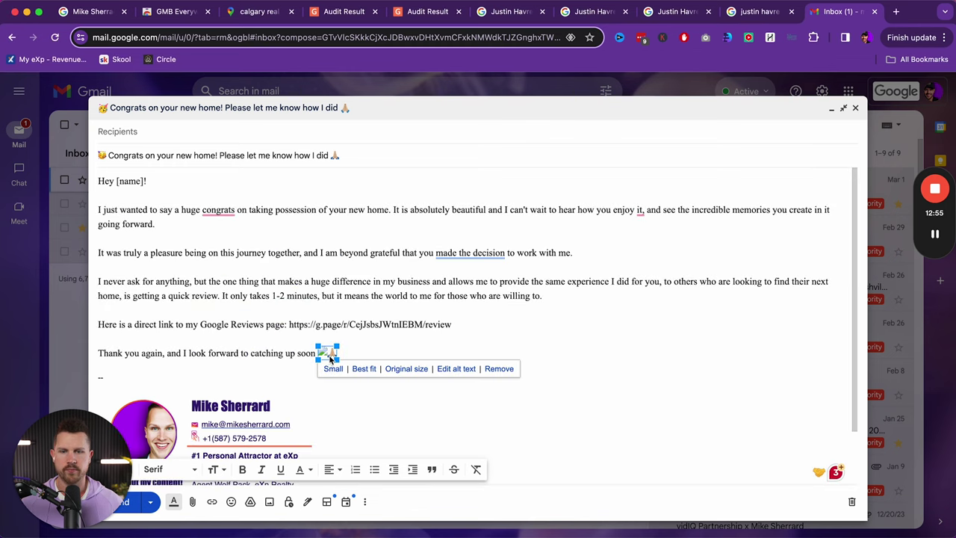
left_click(336, 359)
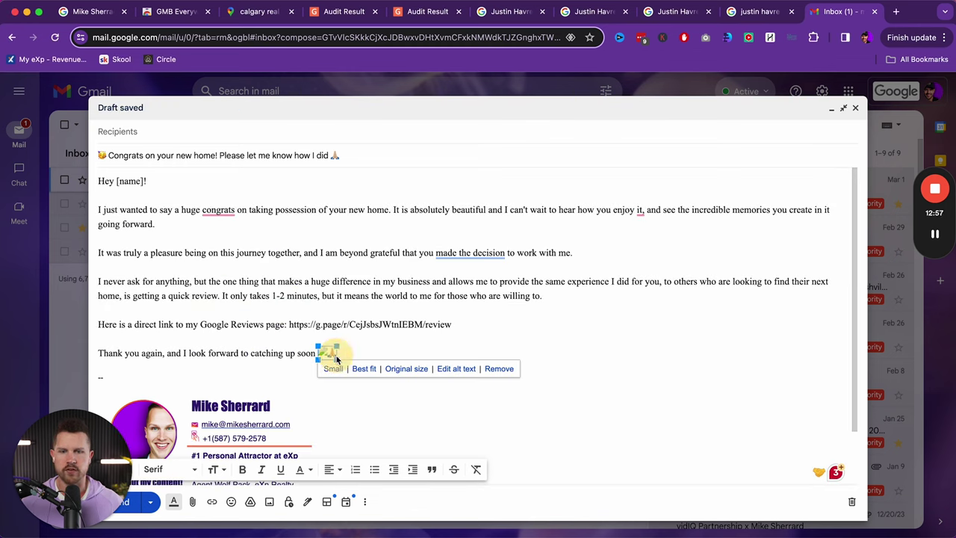
key("Right")
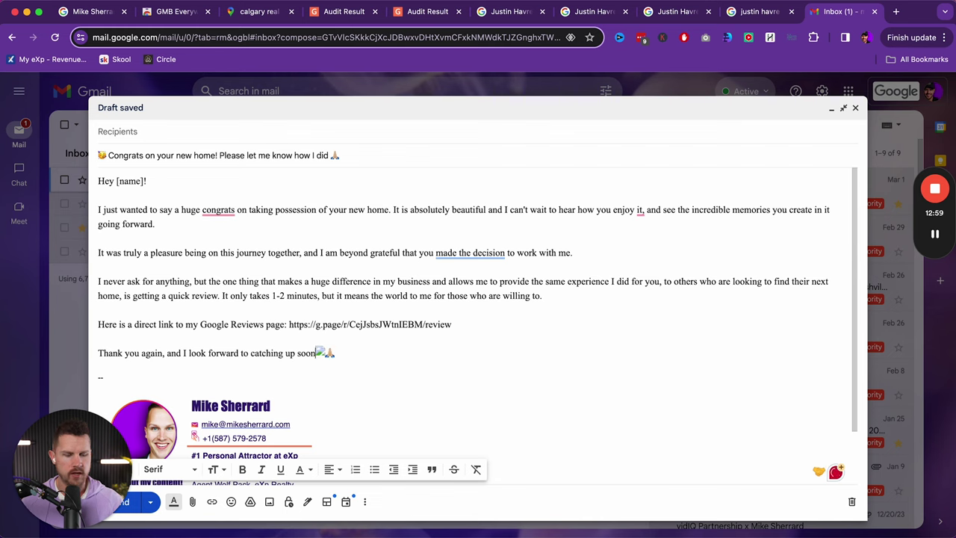
key("BackSpace")
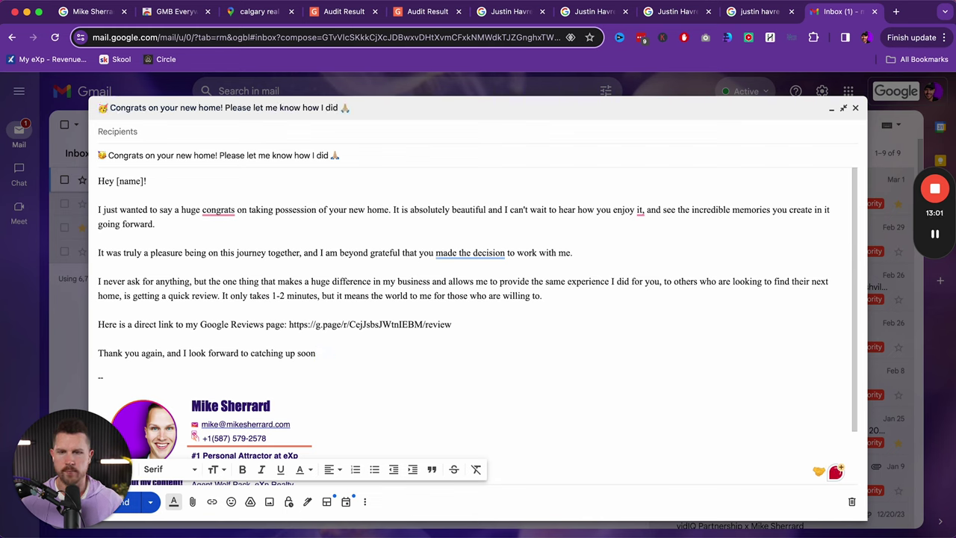
key("ctrl+super+space")
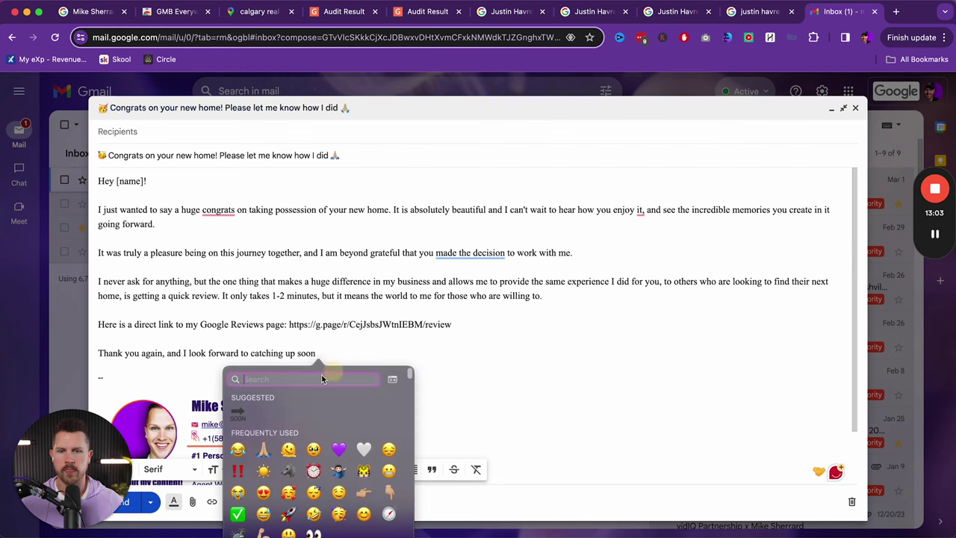
left_click(263, 449)
left_click(279, 336)
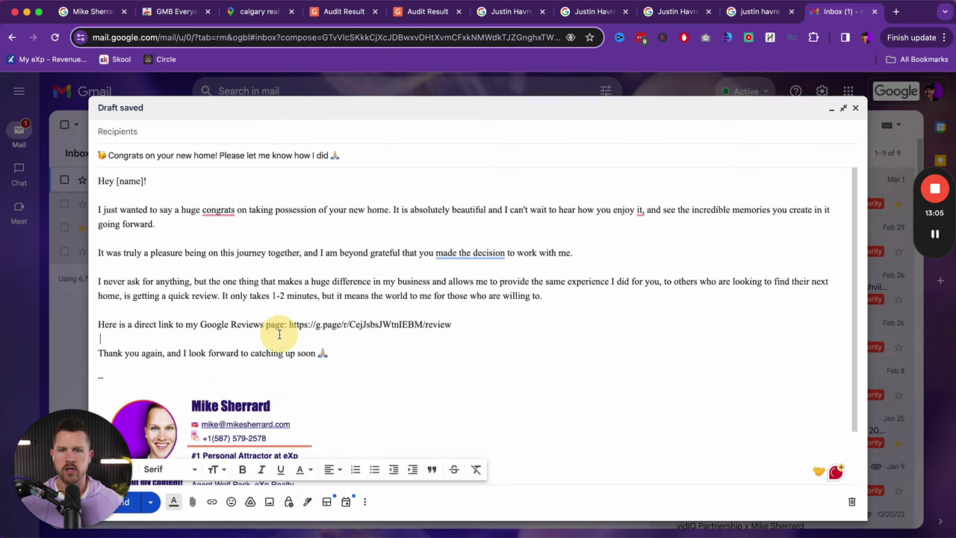
- Read through the email template from the greeting and congratulations to the 1-2 minute review request and the thank-you line
left_click(130, 183)
left_click_drag(138, 212, 224, 238)
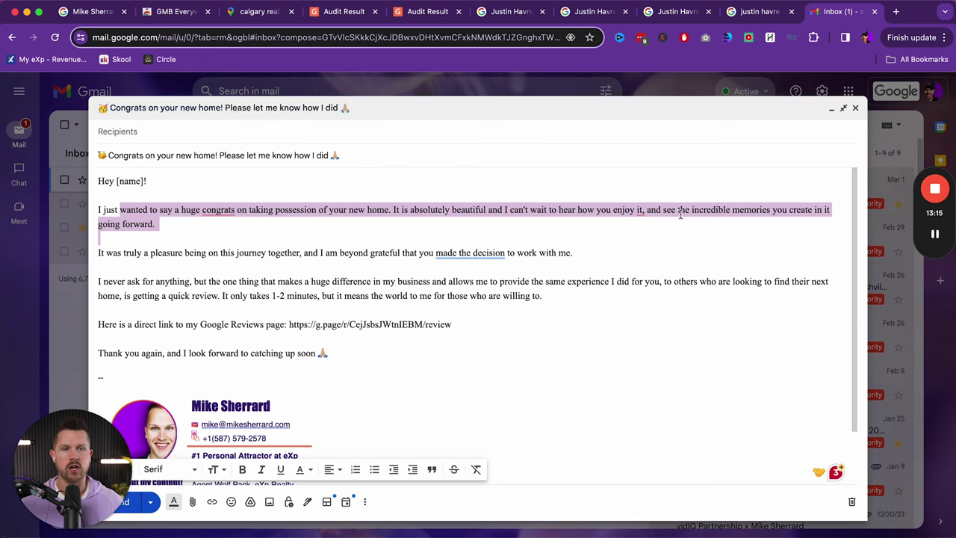
left_click_drag(109, 254, 494, 251)
left_click(264, 322)
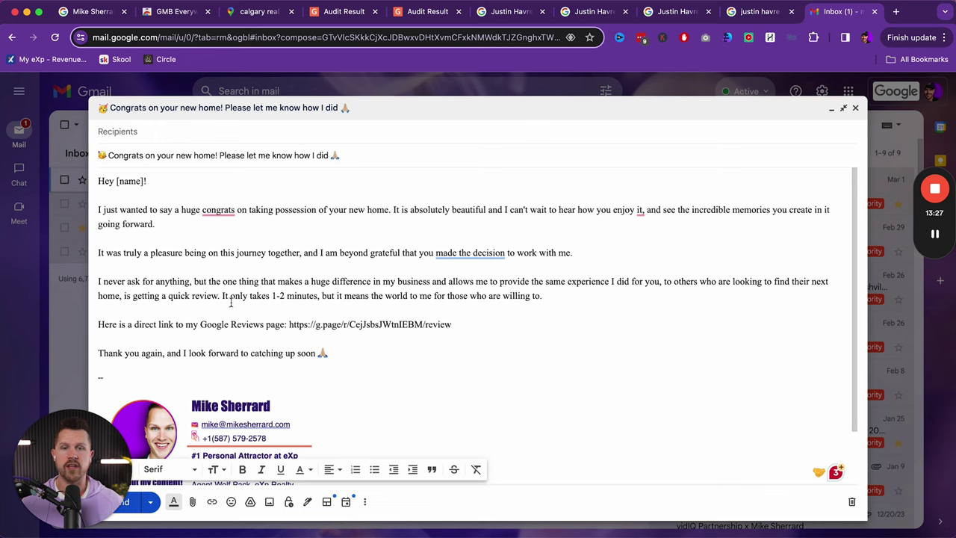
left_click_drag(223, 296, 561, 298)
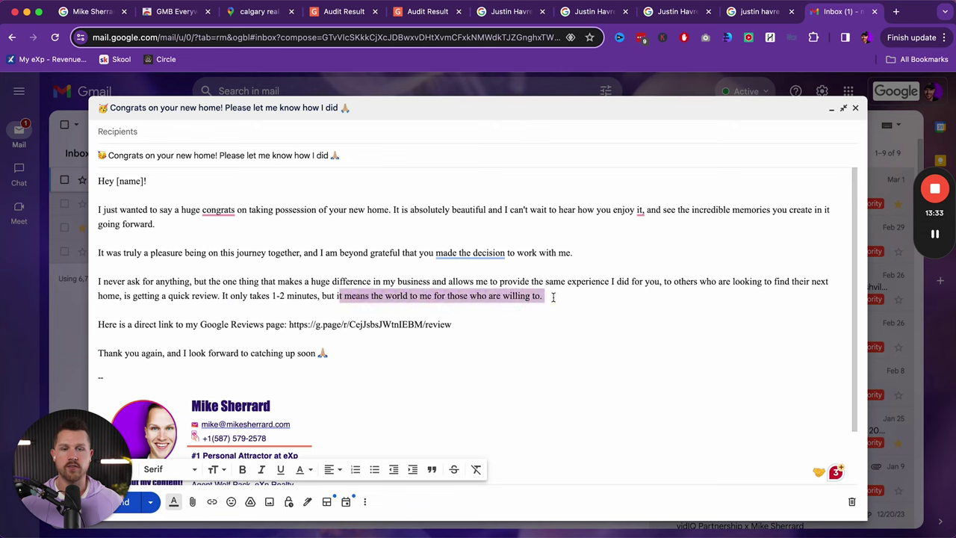
left_click(552, 297)
left_click_drag(232, 297, 308, 295)
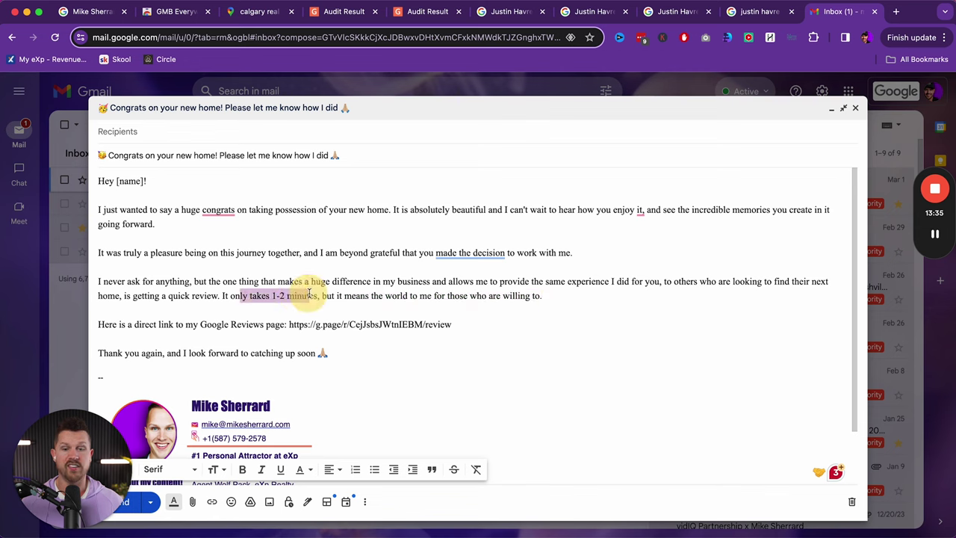
mouse_move(403, 293)
left_mouse_down()
mouse_move(576, 284)
mouse_move(521, 299)
mouse_move(411, 301)
left_mouse_up()
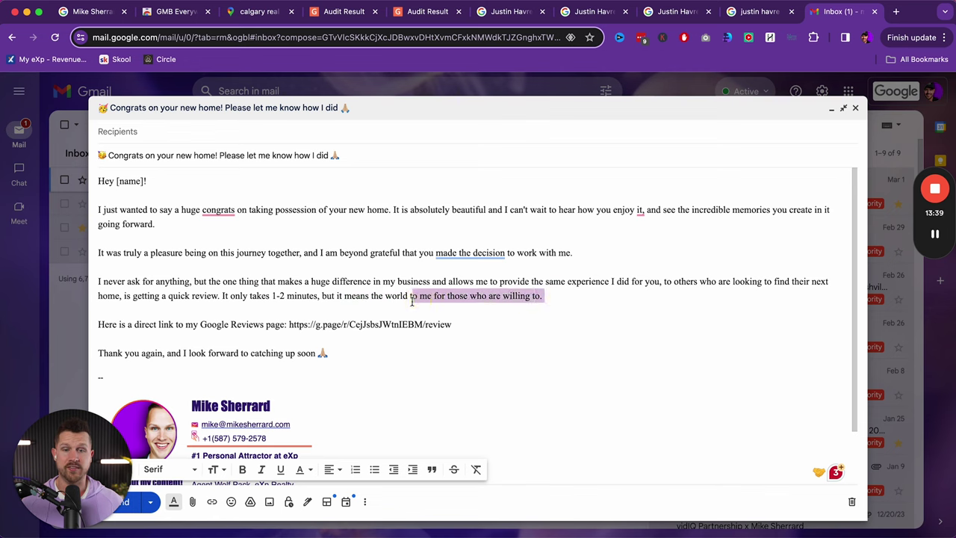
left_click(351, 352)
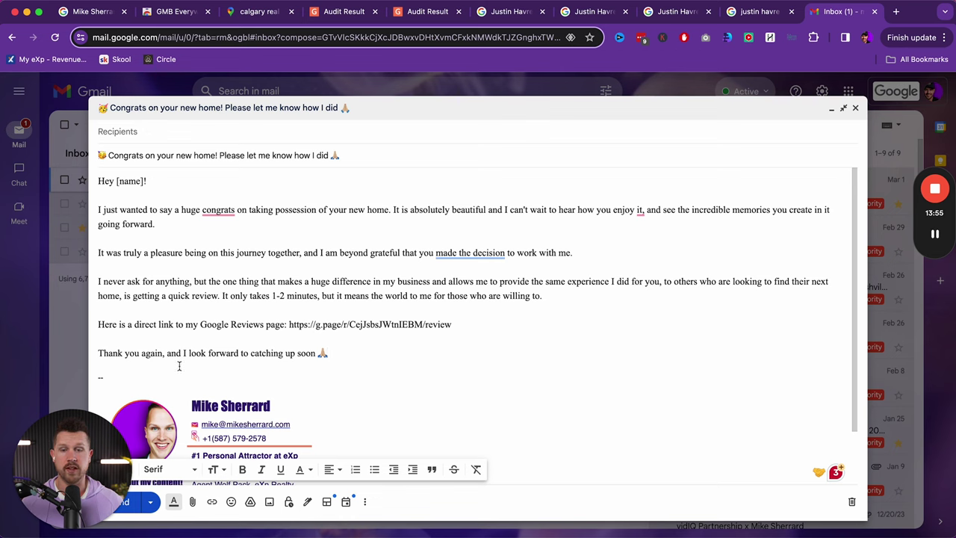
left_click_drag(124, 357, 394, 359)
left_click(324, 353)
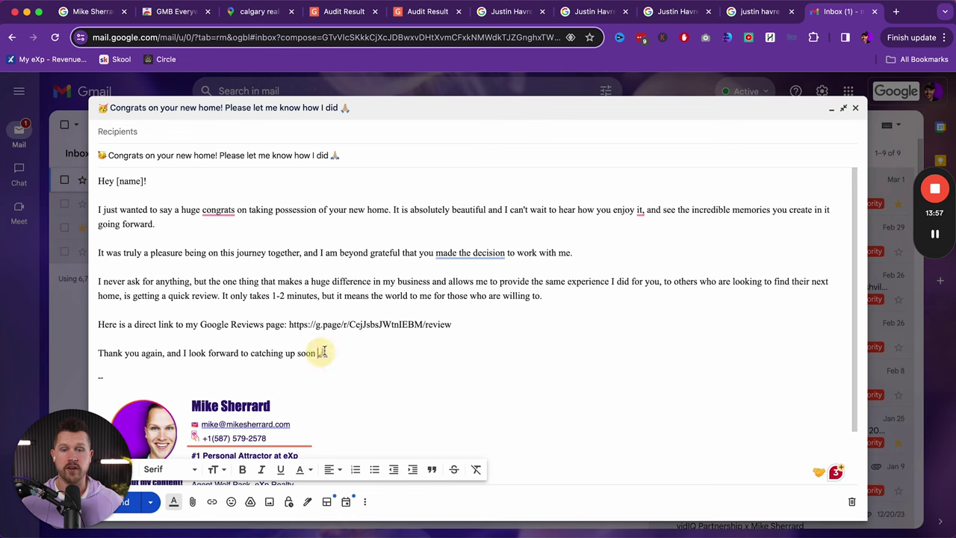
- Switch back to the managed business profile, close the review link dialog, and open the list of customer reviews
left_click(89, 16)
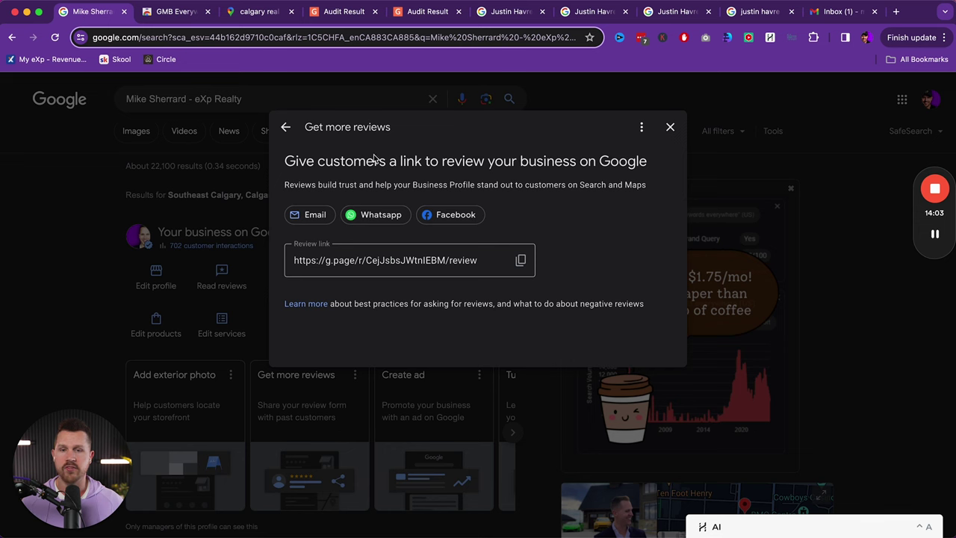
left_click(670, 127)
left_click(221, 277)
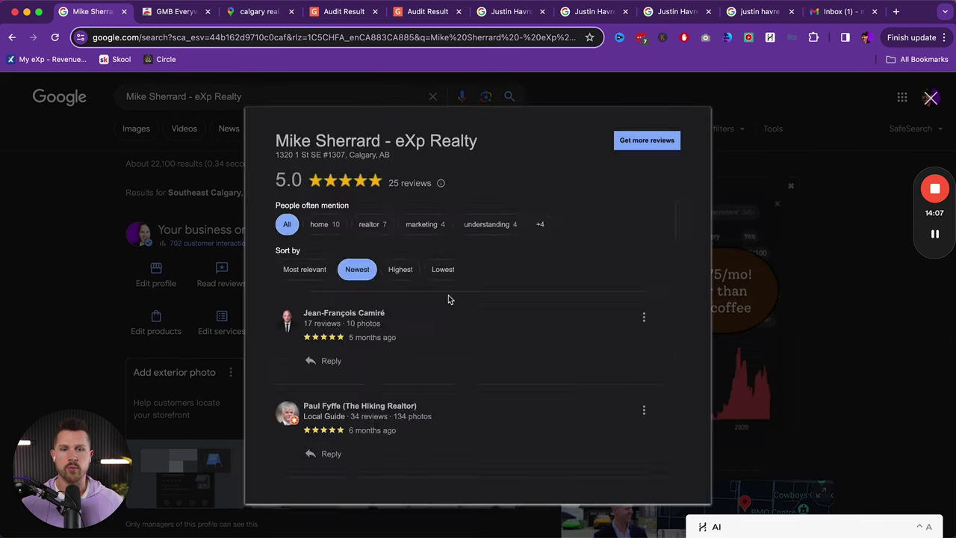
- Read through the older customer reviews and the owner's thank-you responses to them, and close the reviews list
scroll(448, 299, "down", 10)
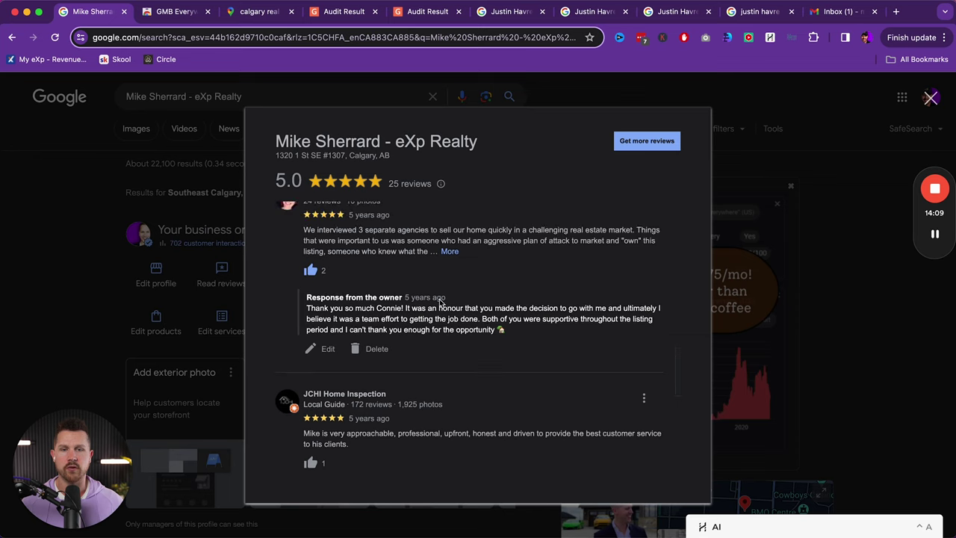
scroll(439, 302, "up", 1)
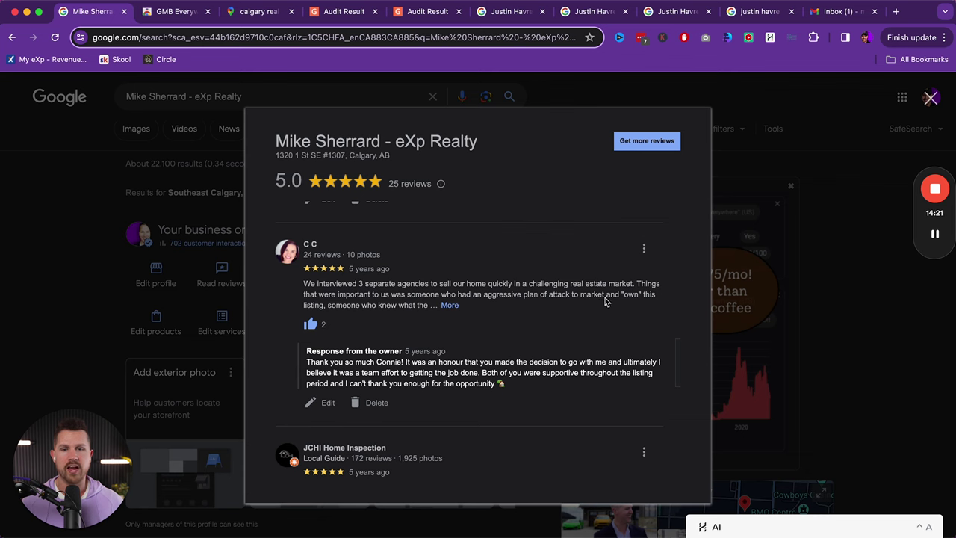
scroll(453, 369, "down", 2)
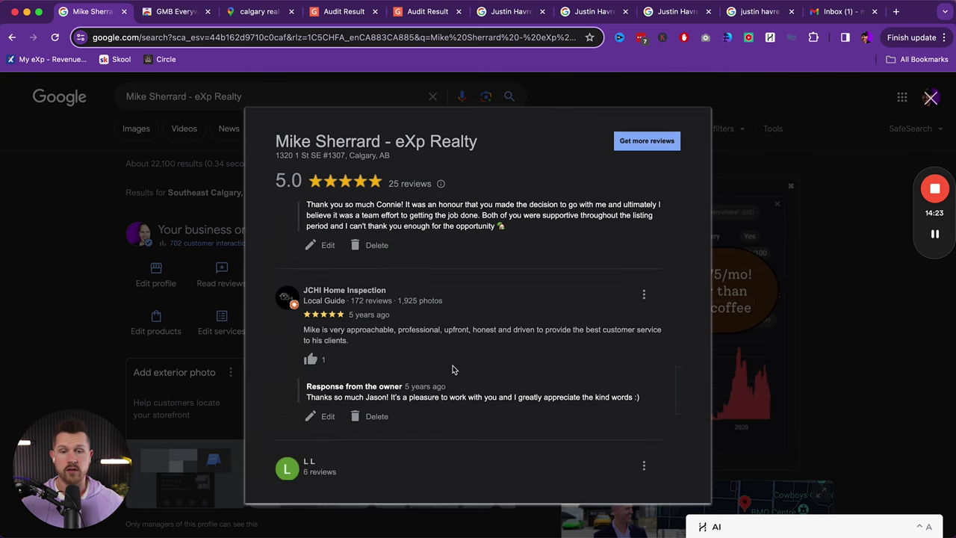
scroll(497, 395, "down", 2)
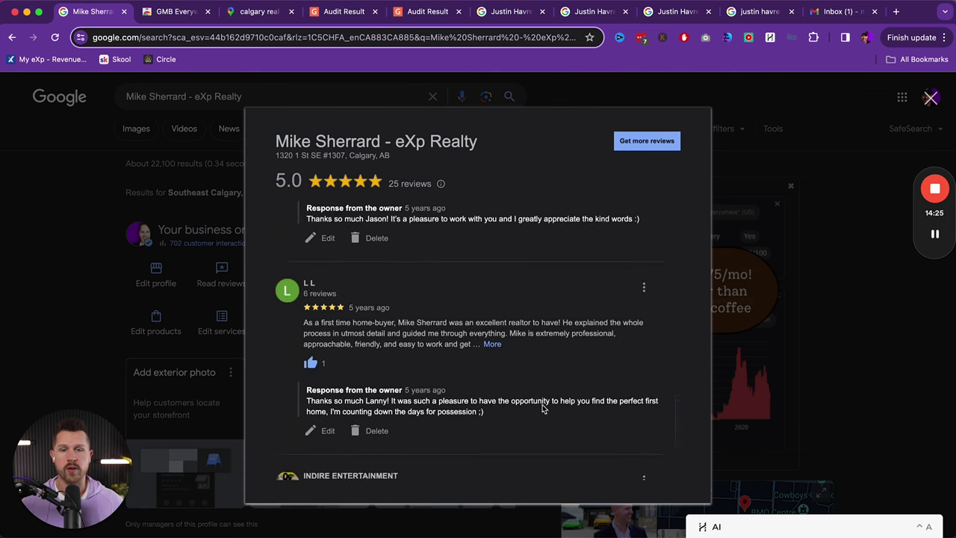
scroll(543, 408, "down", 3)
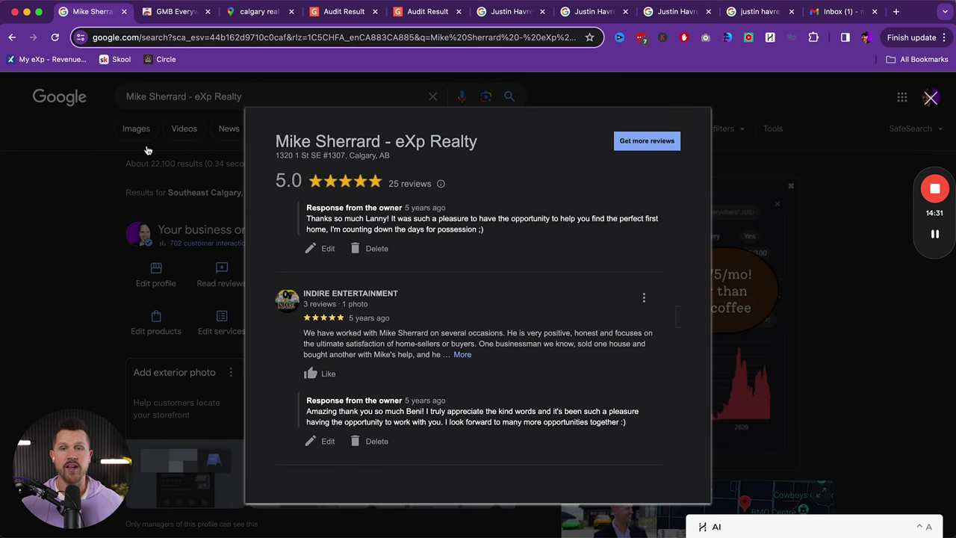
left_click(69, 148)
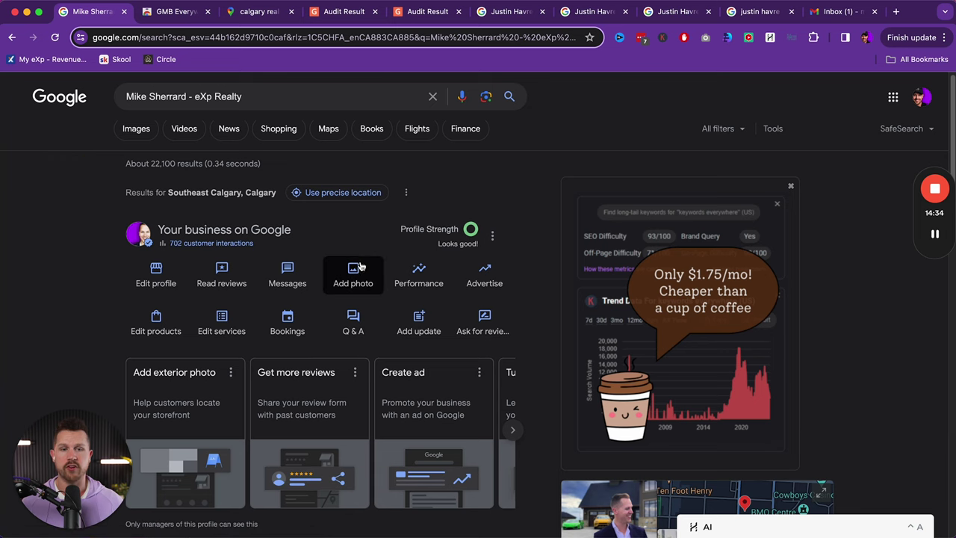
- Dismiss the keyword difficulty and search trend widget shown above the business's knowledge panel
left_click(790, 186)
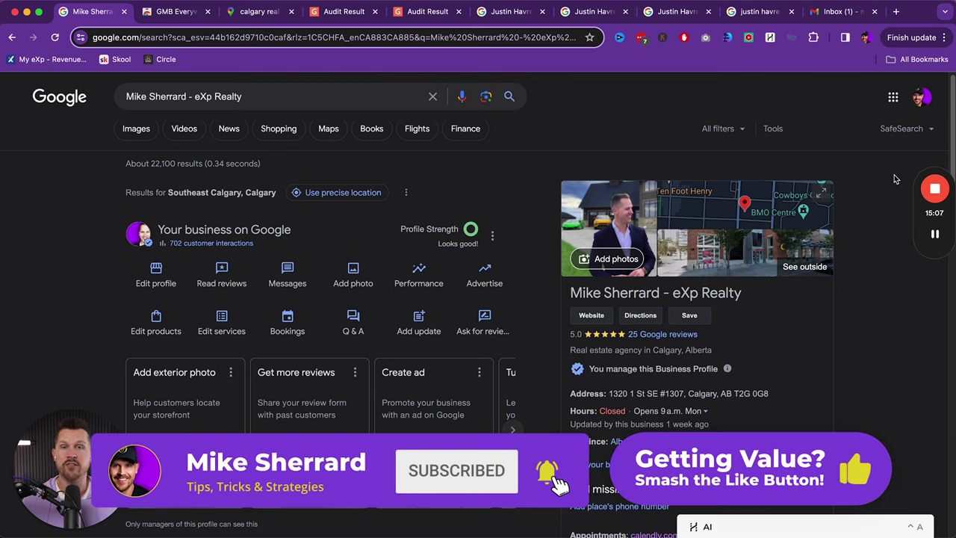
mouse_move(939, 194)
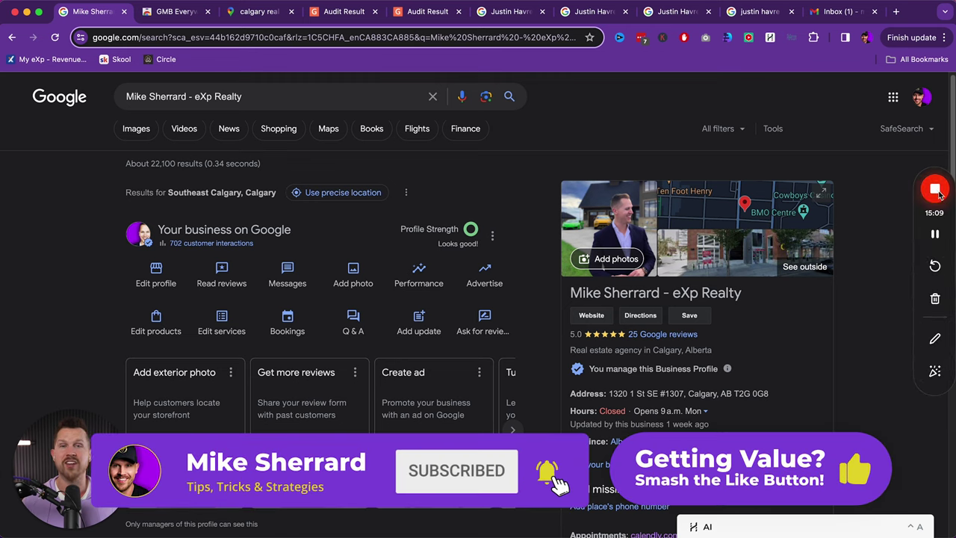